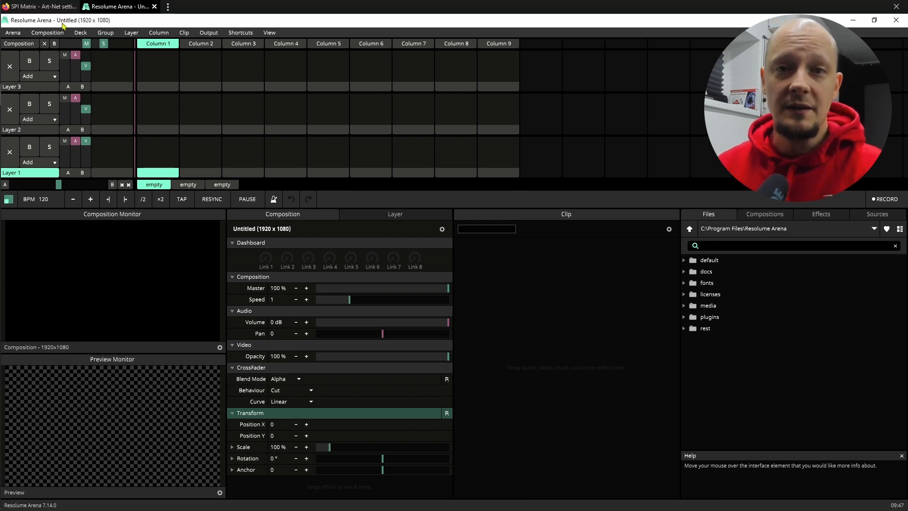
# Add a new input Lumiverse in the DMX preferences and bring up the SPI Matrix Art-Net settings page in the browser.
pyautogui.click(14, 33)
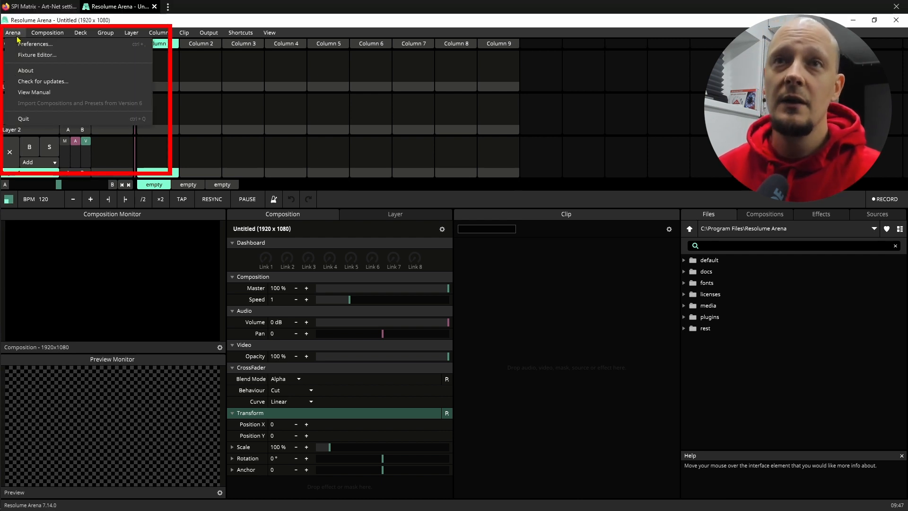
pyautogui.click(61, 47)
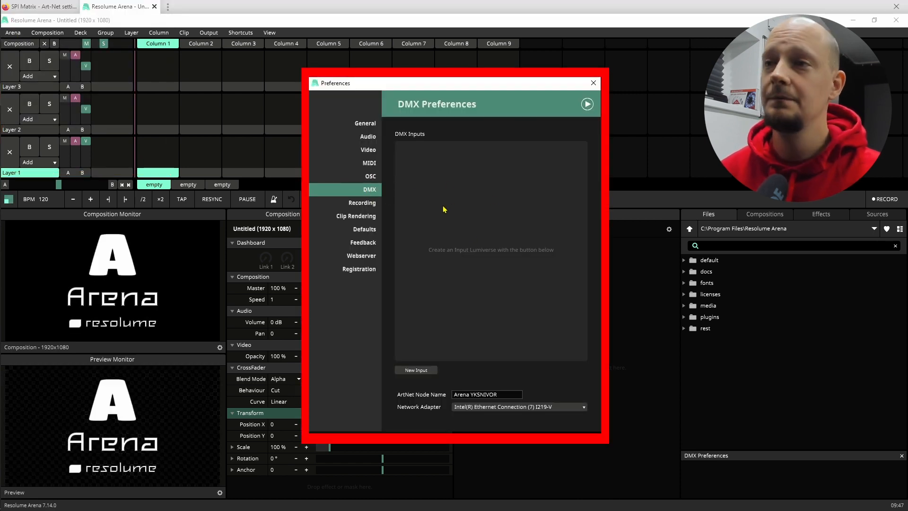
pyautogui.click(426, 371)
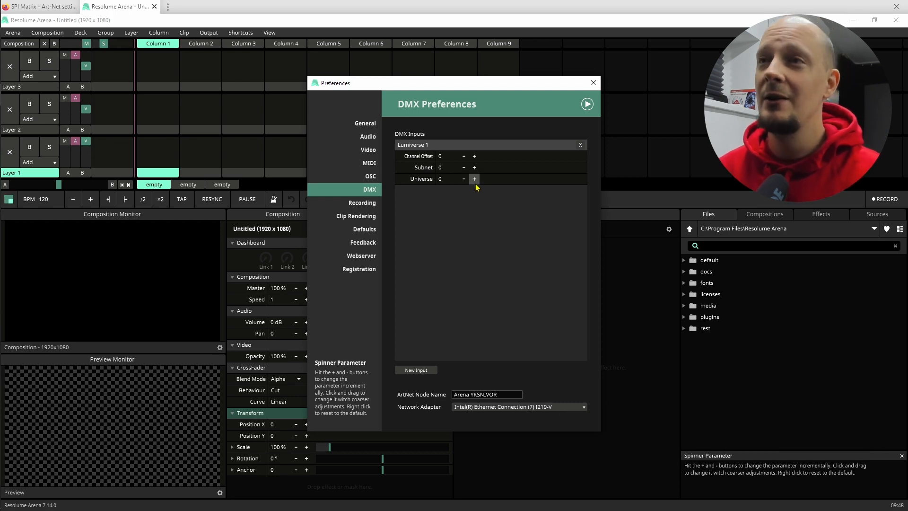
pyautogui.click(47, 6)
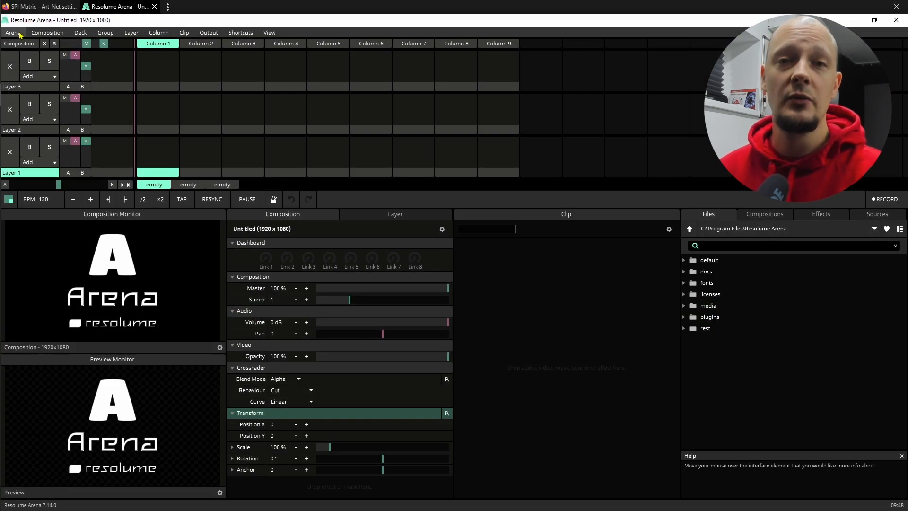
# Switch to Resolume Arena, open the Fixture Editor and create a new fixture.
pyautogui.click(48, 32)
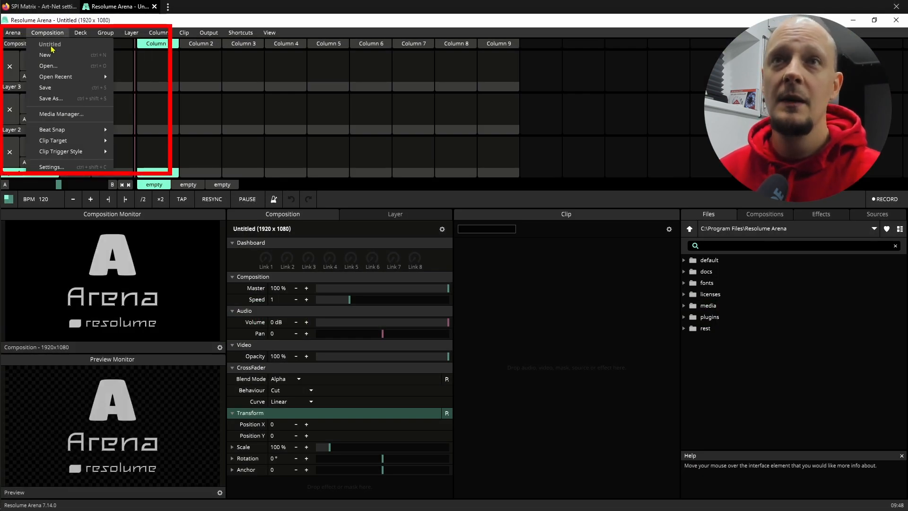
pyautogui.click(12, 32)
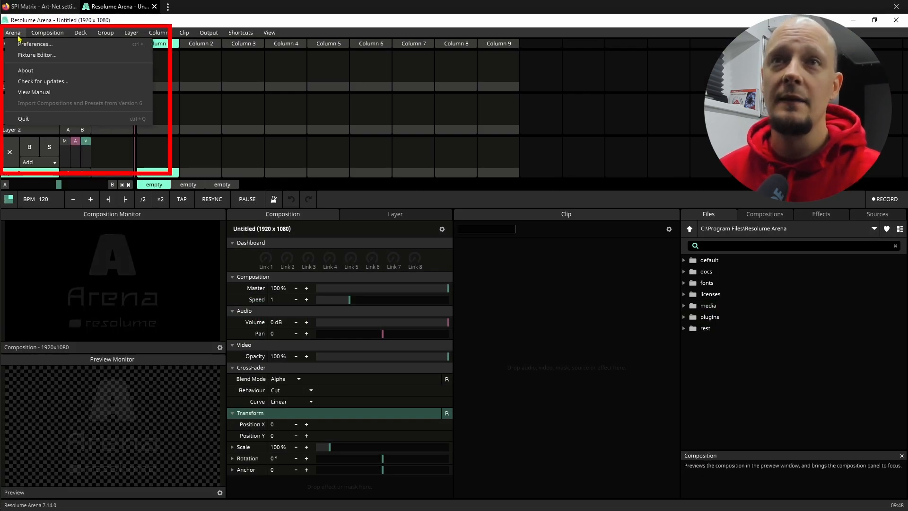
pyautogui.click(45, 59)
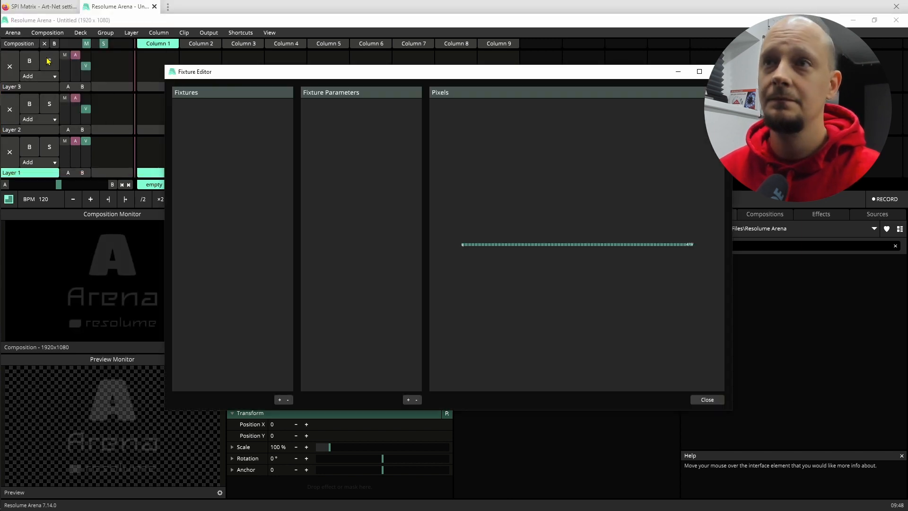
pyautogui.click(280, 399)
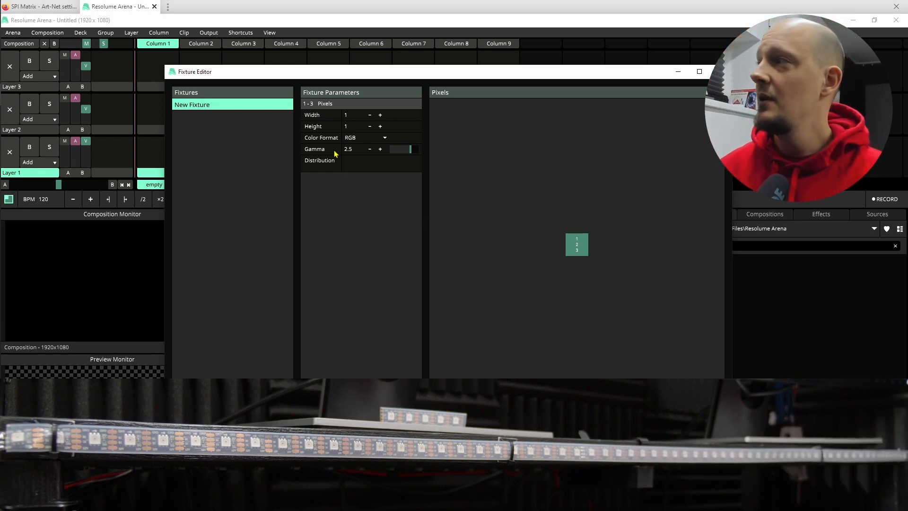
# Set the new fixture's width to 71 pixels.
pyautogui.moveTo(393, 76); pyautogui.dragTo(302, 72)
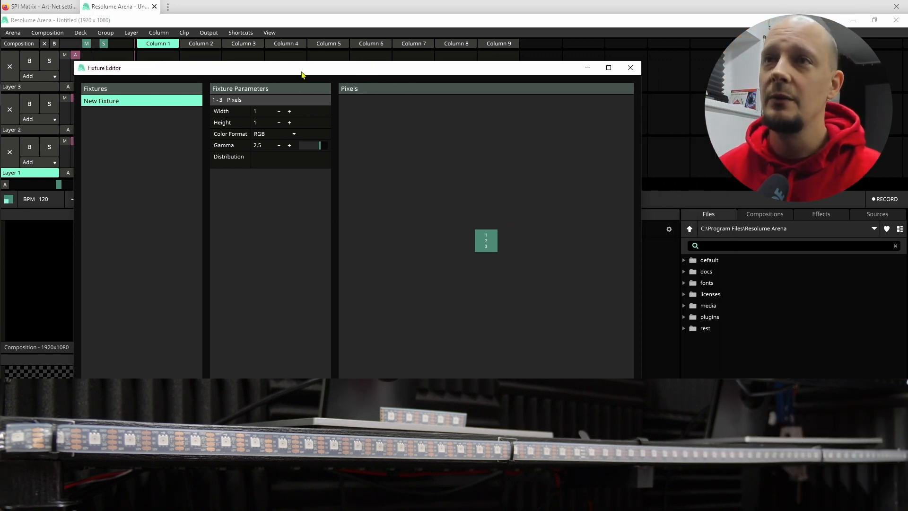
pyautogui.click(290, 111)
pyautogui.click(289, 111)
pyautogui.click(289, 111)
pyautogui.click(289, 112)
pyautogui.click(290, 111)
pyautogui.click(289, 111)
pyautogui.click(290, 111)
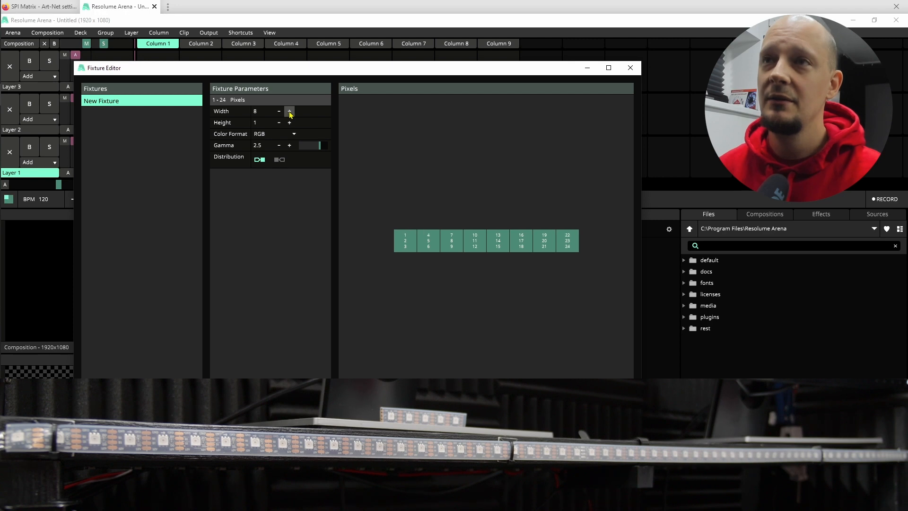
pyautogui.click(289, 111)
pyautogui.click(289, 111)
pyautogui.click(290, 111)
pyautogui.doubleClick(262, 111)
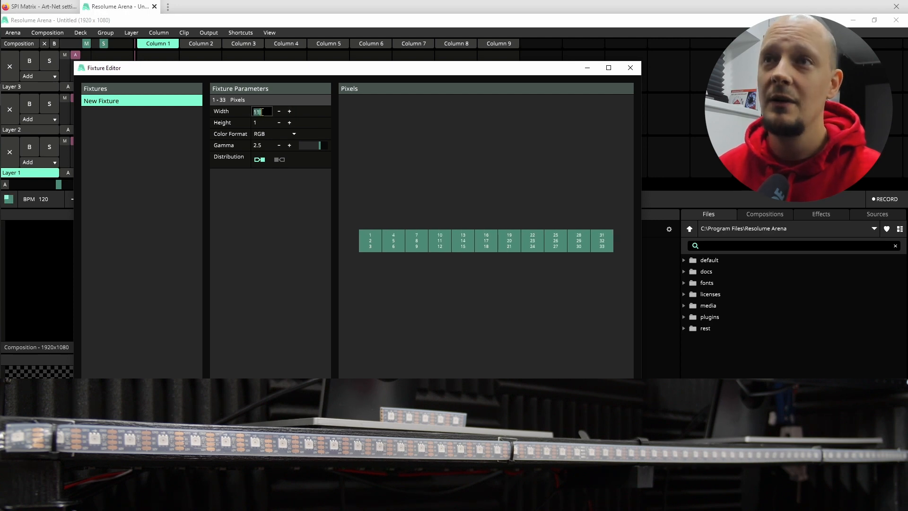
pyautogui.write('71')
pyautogui.press('Return')
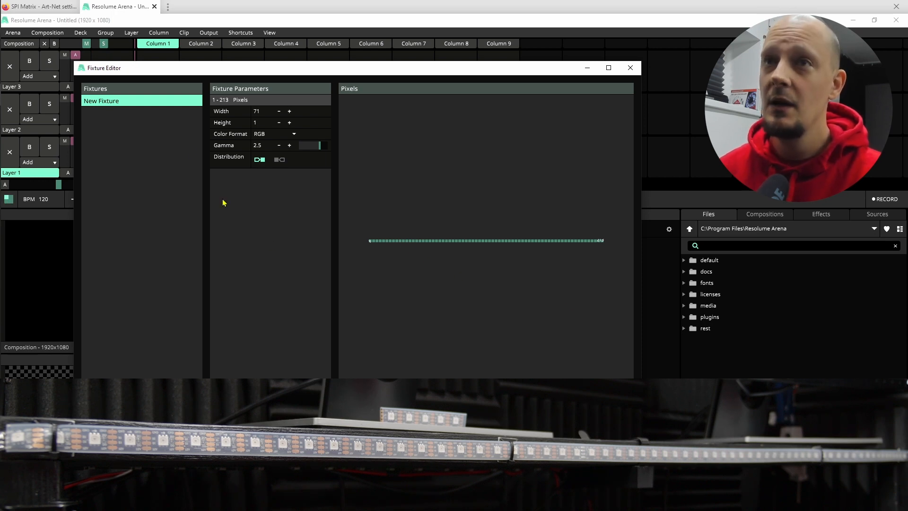
# Rename the new fixture to Pixel Strip.
pyautogui.rightClick(117, 103)
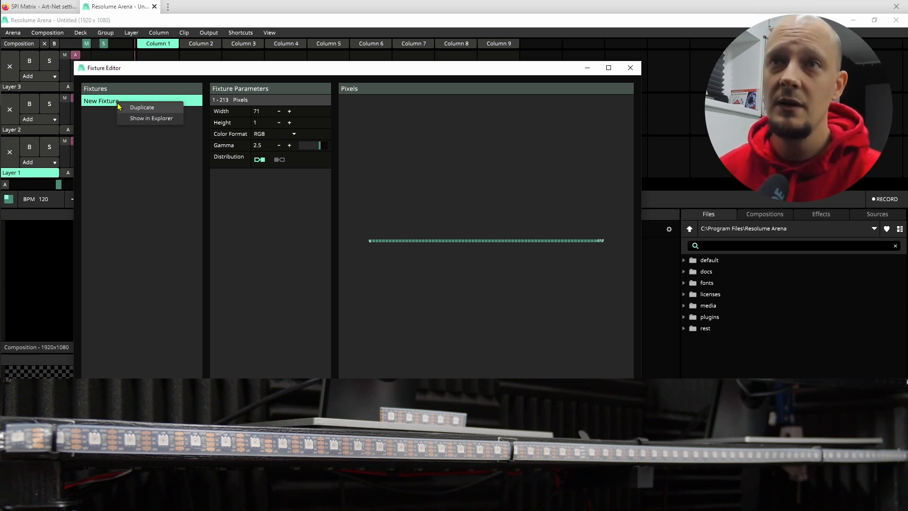
pyautogui.click(139, 142)
pyautogui.doubleClick(114, 100)
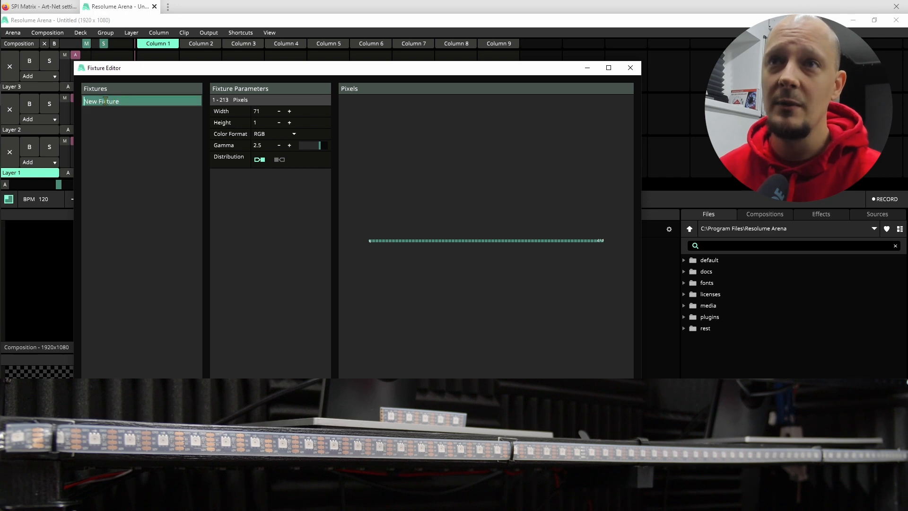
pyautogui.hotkey('ctrl', 'a')
pyautogui.write('P')
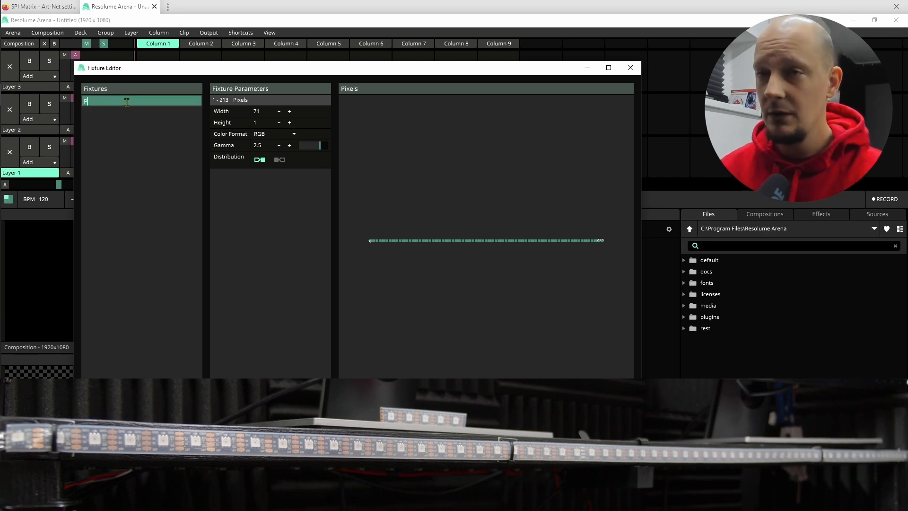
pyautogui.write('ixel Str')
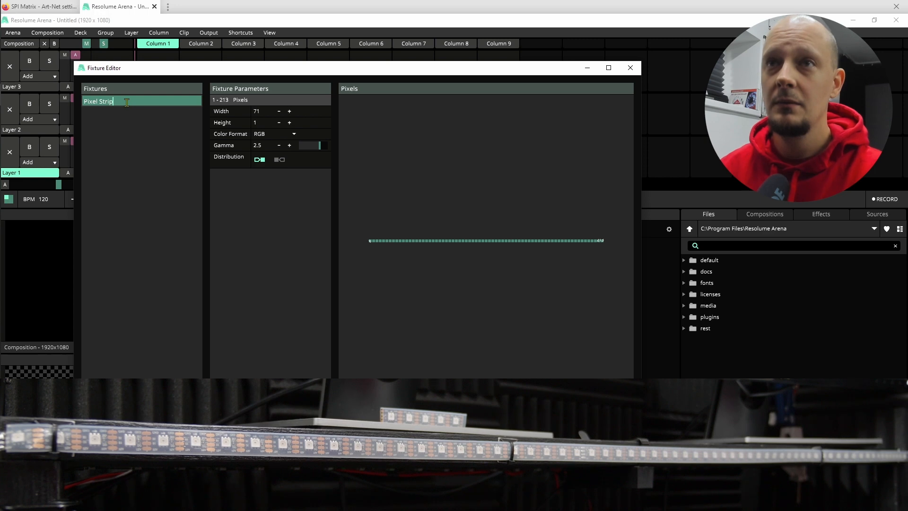
pyautogui.write('ip')
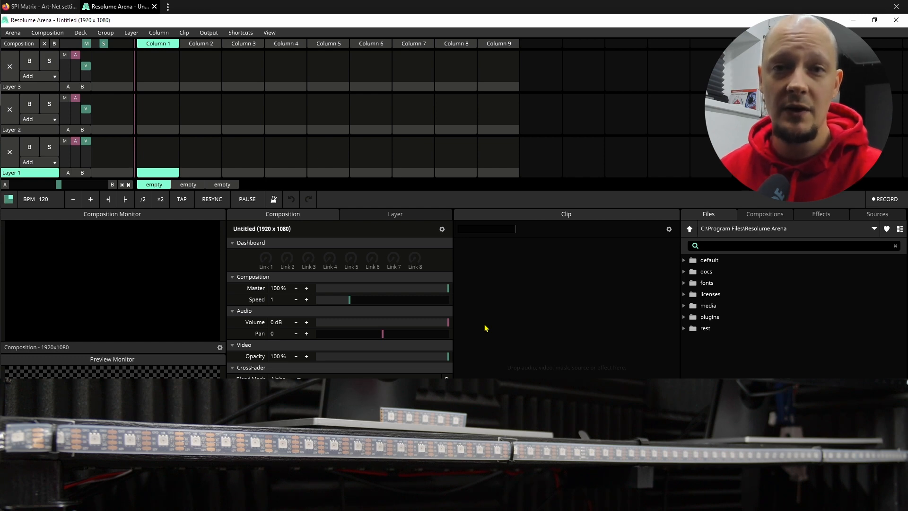
# Add the Sine Wave source to Layer 1 in Column 1 and start playing the clip.
pyautogui.click(886, 217)
pyautogui.scroll(-10, 774, 338)
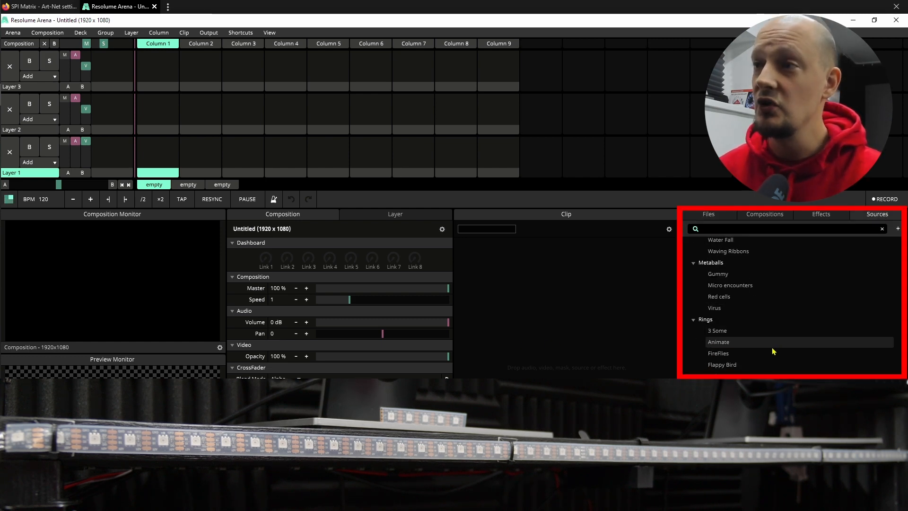
pyautogui.scroll(-8, 757, 350)
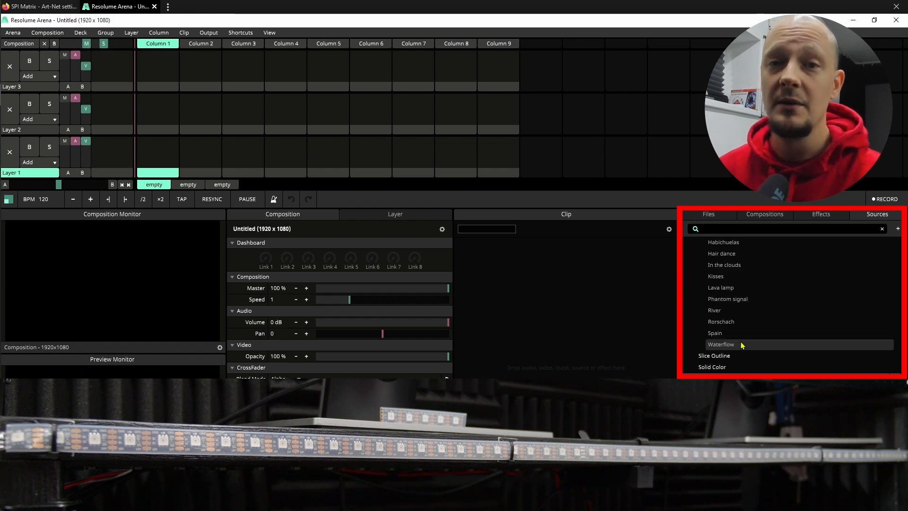
pyautogui.moveTo(729, 350); pyautogui.dragTo(574, 352)
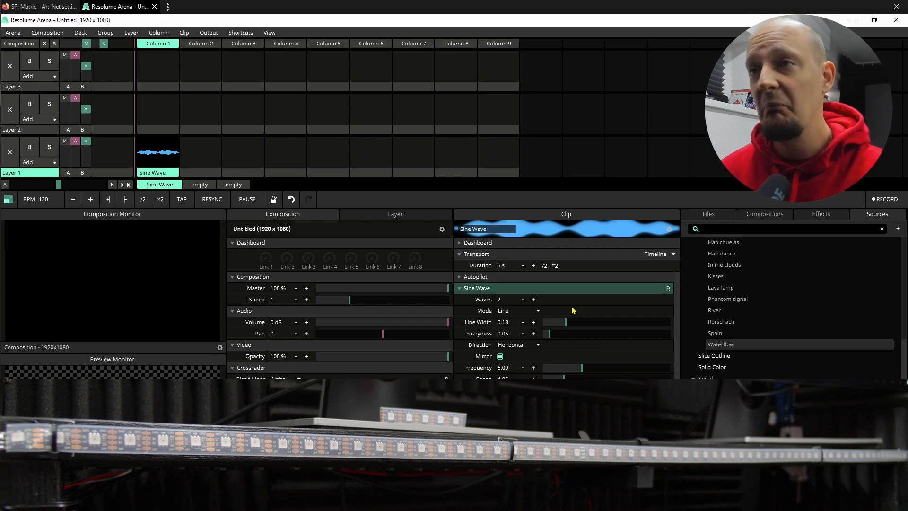
pyautogui.click(158, 166)
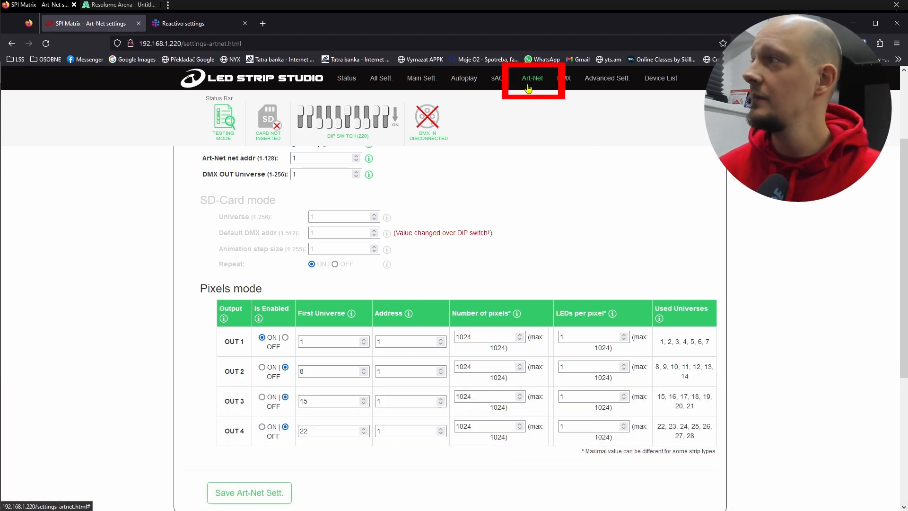
# On the SPI Matrix Art-Net settings page in the browser, set the number of pixels for OUT 1 to 71 and save.
pyautogui.scroll(3, 584, 209)
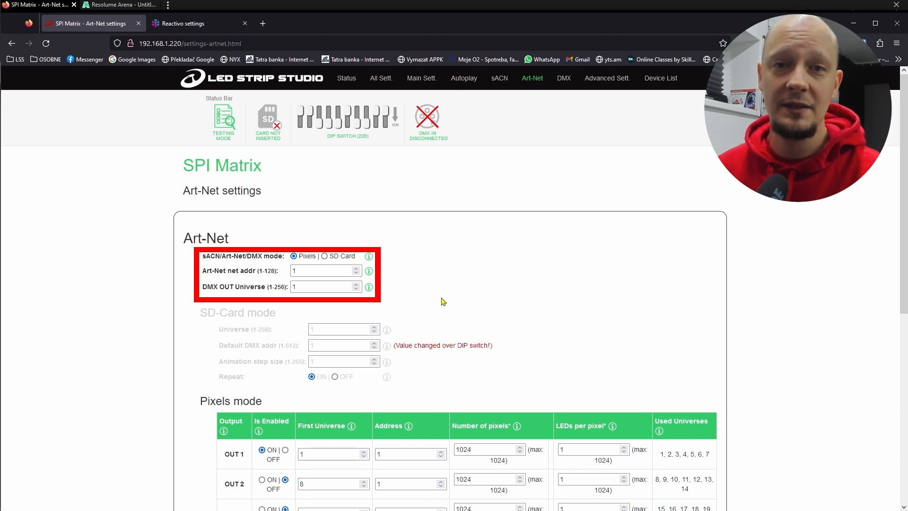
pyautogui.scroll(-2, 442, 297)
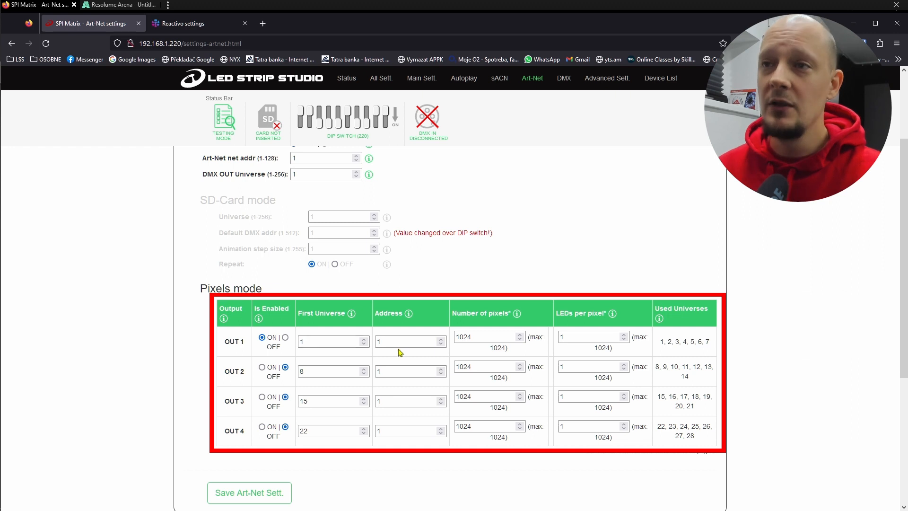
pyautogui.doubleClick(478, 338)
pyautogui.write('71')
pyautogui.click(258, 494)
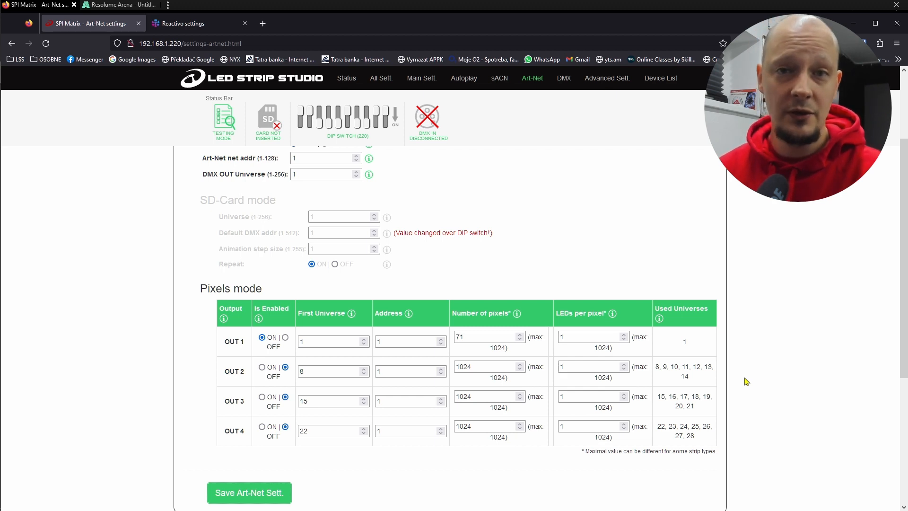
# Test Output 1 of the controller with solid red, solid green and solid blue, and with solid red once more.
pyautogui.scroll(-3, 776, 357)
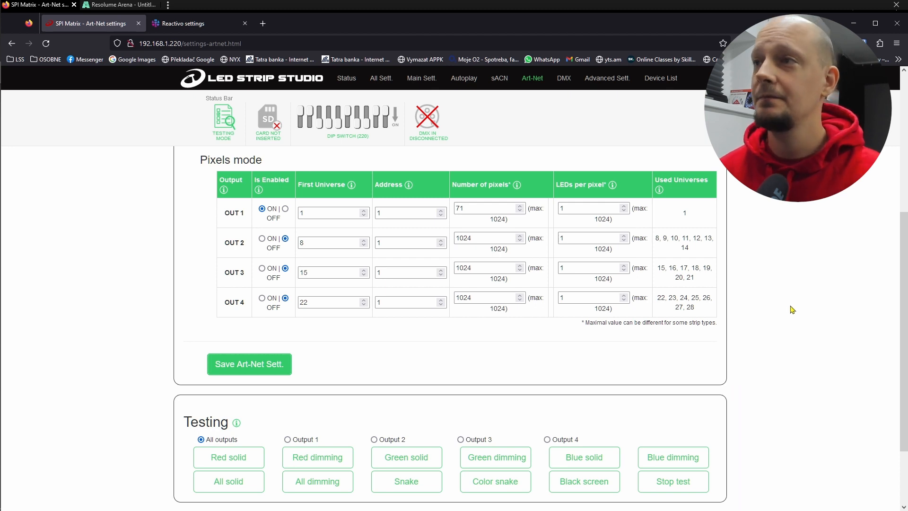
pyautogui.scroll(-1, 791, 310)
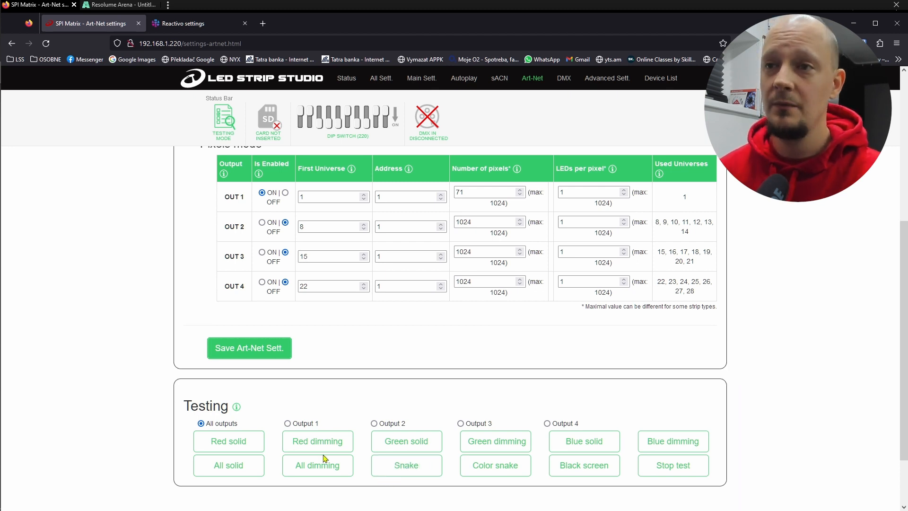
pyautogui.click(310, 425)
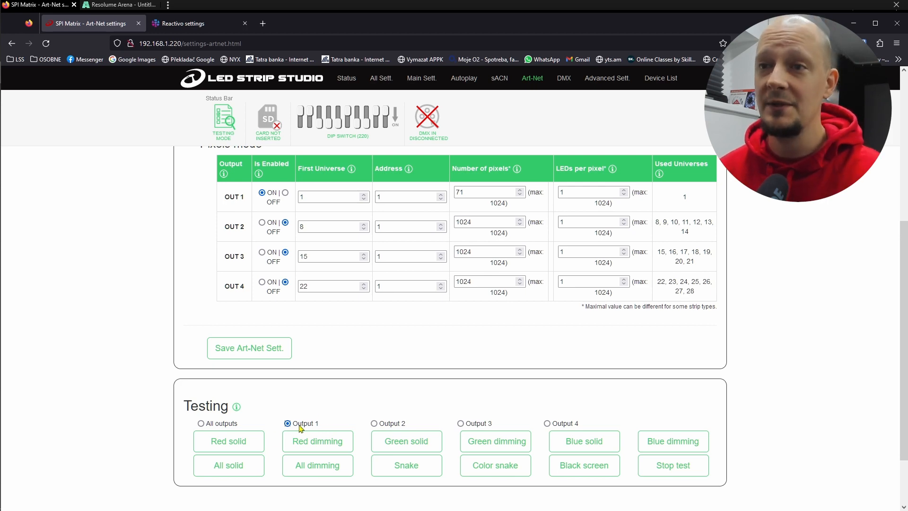
pyautogui.click(247, 442)
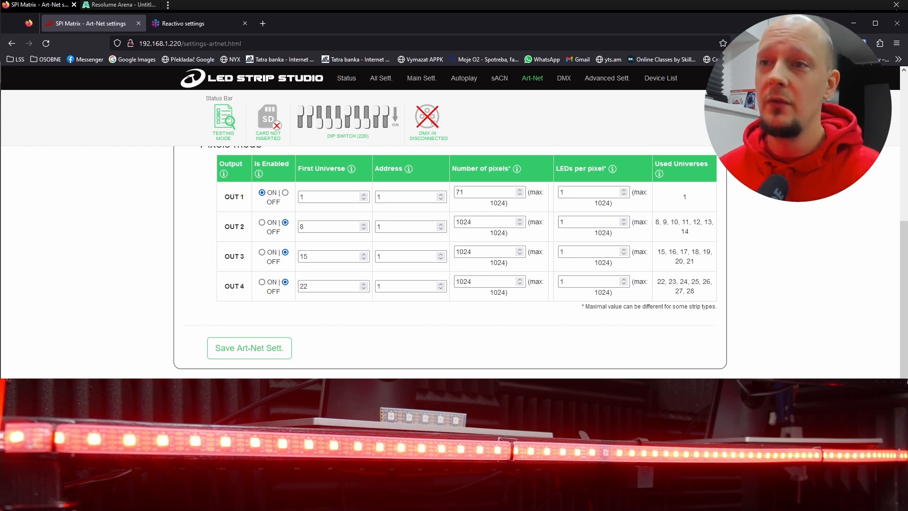
pyautogui.click(406, 441)
pyautogui.click(584, 441)
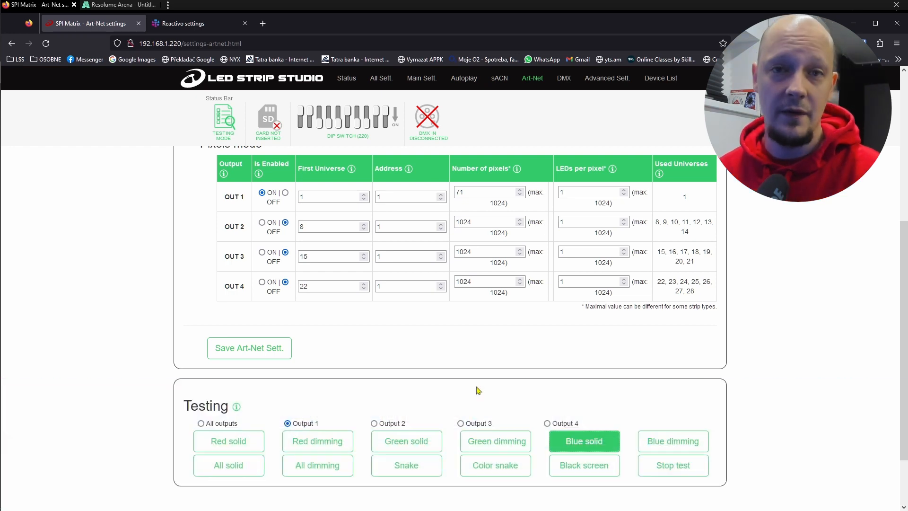
pyautogui.click(243, 442)
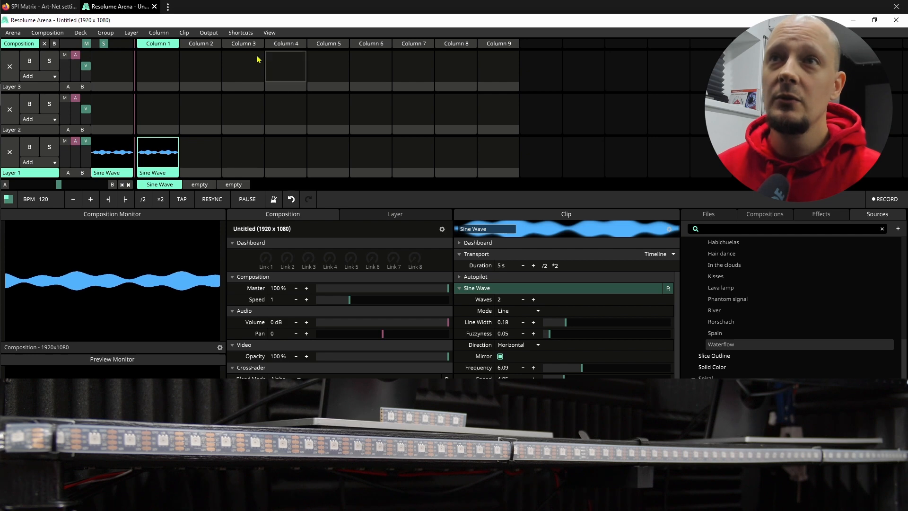
# Switch to Resolume Arena and add a DMX Lumiverse for the Pixel Strip fixture in the Advanced Output.
pyautogui.click(209, 32)
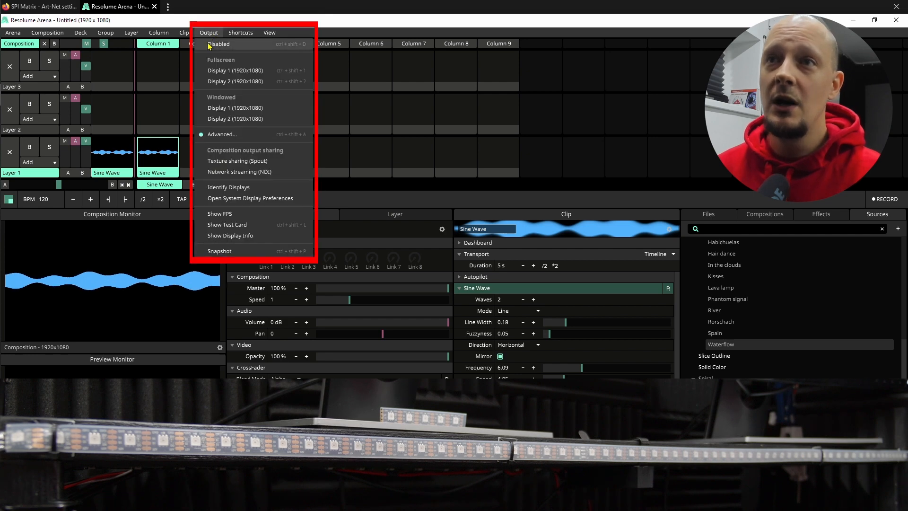
pyautogui.click(242, 138)
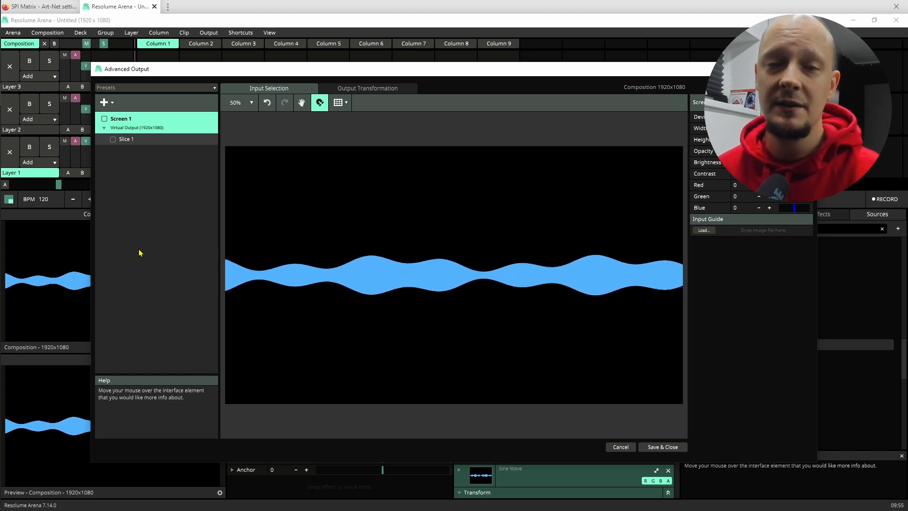
pyautogui.click(112, 104)
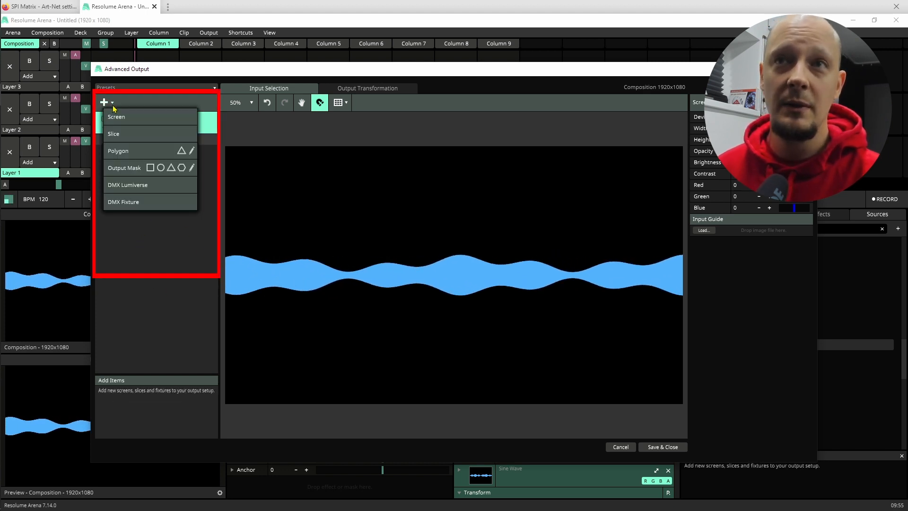
pyautogui.click(149, 191)
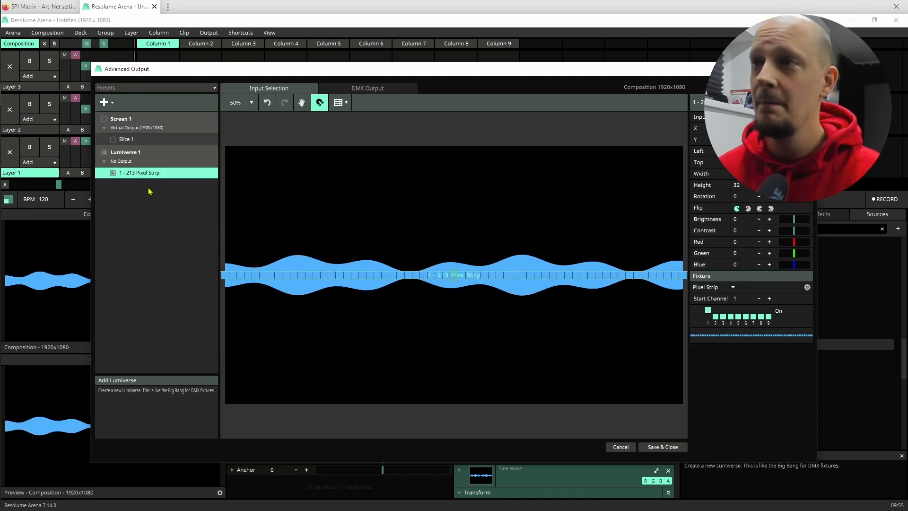
pyautogui.scroll(-1, 298, 287)
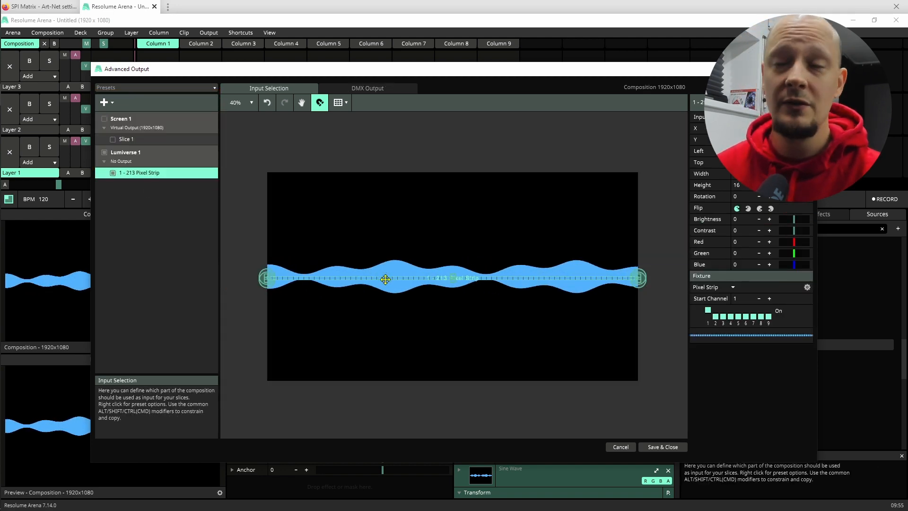
# Set the target IP of Lumiverse 1 to the detected SPI_Matrix-DMX_OUT node at 192.168.1.220.
pyautogui.click(132, 154)
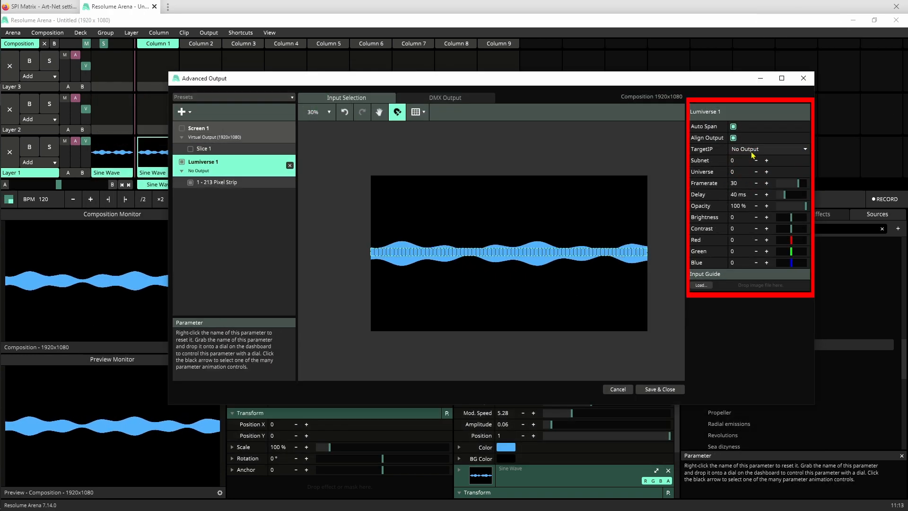
pyautogui.click(752, 151)
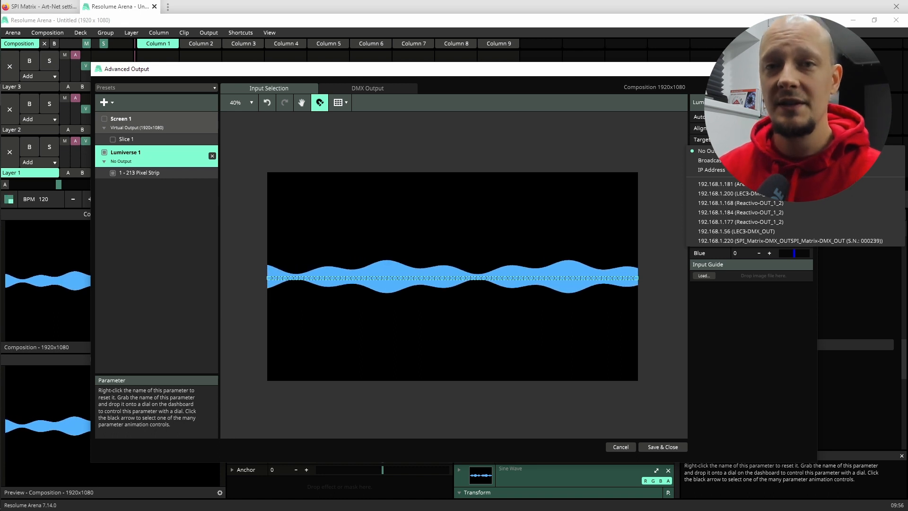
pyautogui.click(790, 241)
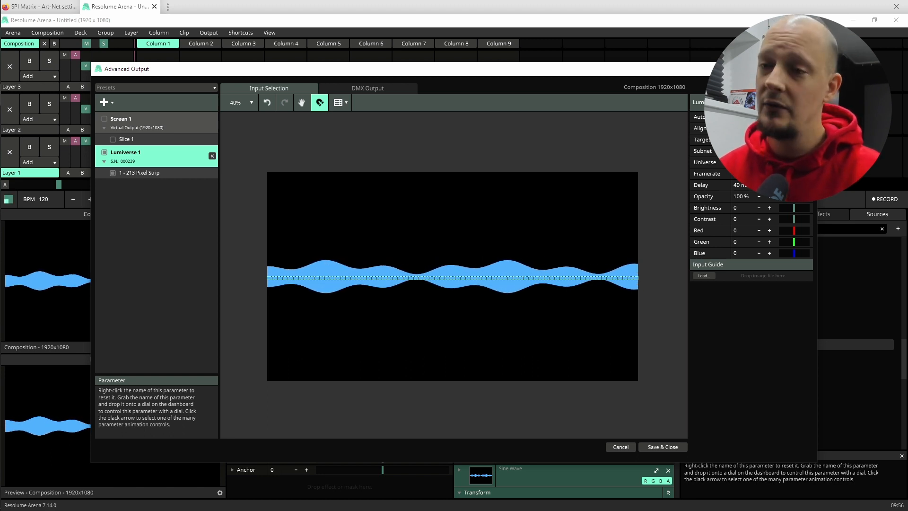
# Target Lumiverse 1 by IP address, using 192.168.1.220 copied from the SPI Matrix page in the browser, and select the Pixel Strip fixture.
pyautogui.click(771, 139)
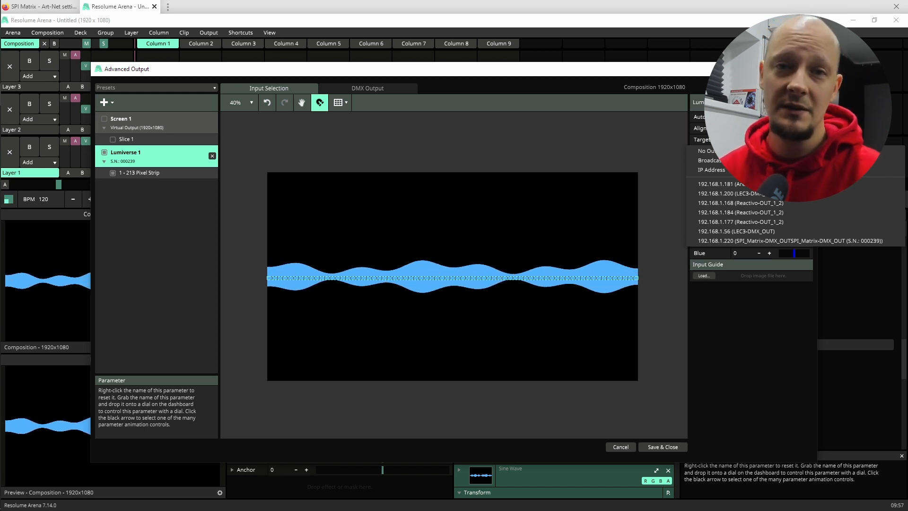
pyautogui.click(721, 184)
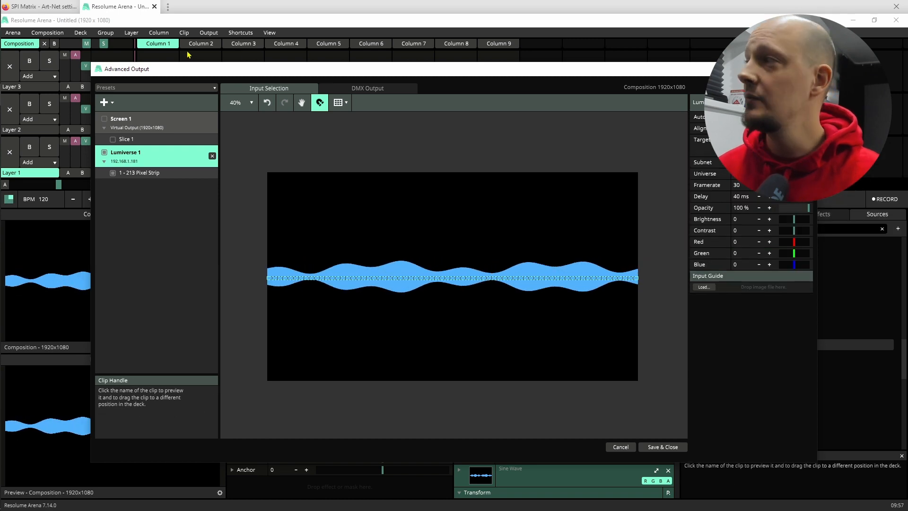
pyautogui.click(40, 6)
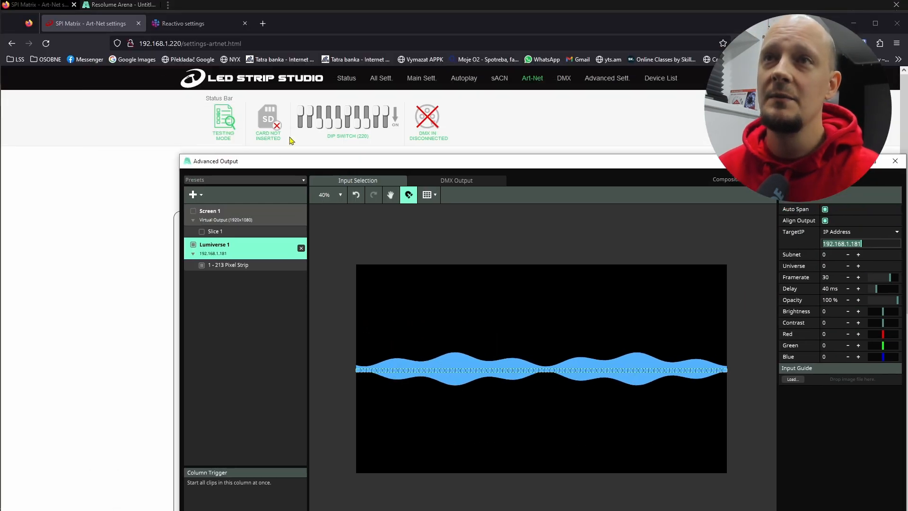
pyautogui.click(154, 43)
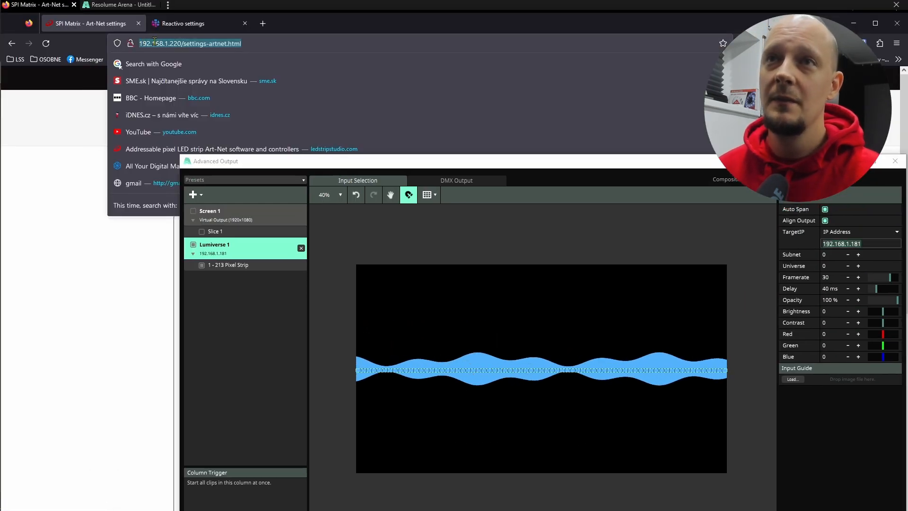
pyautogui.doubleClick(182, 43)
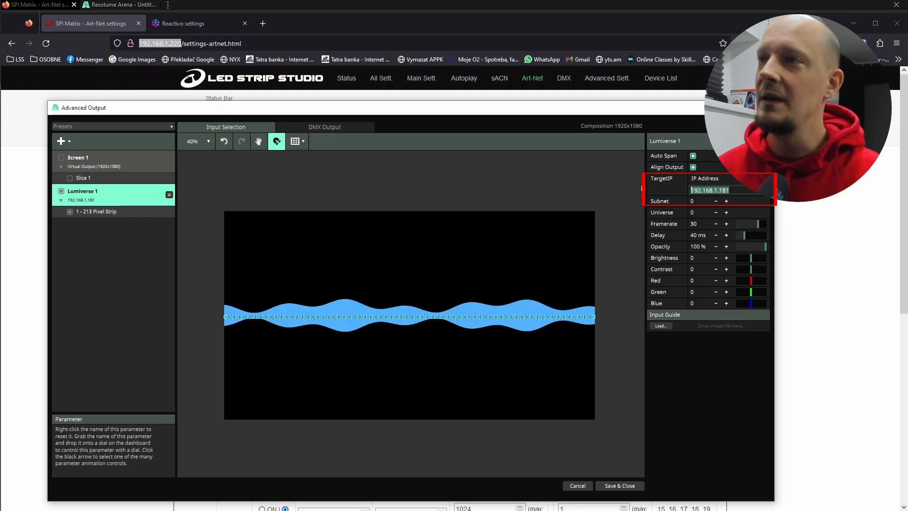
pyautogui.write('192.168.1.220')
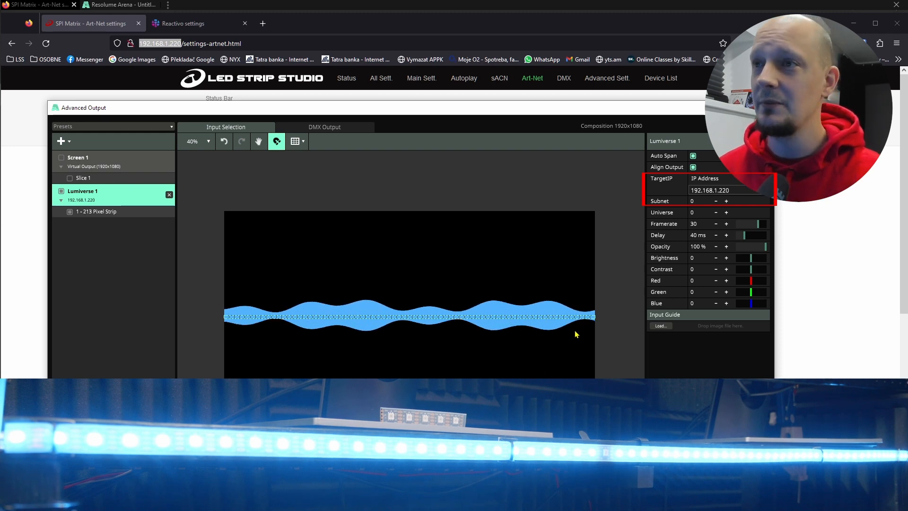
pyautogui.click(539, 318)
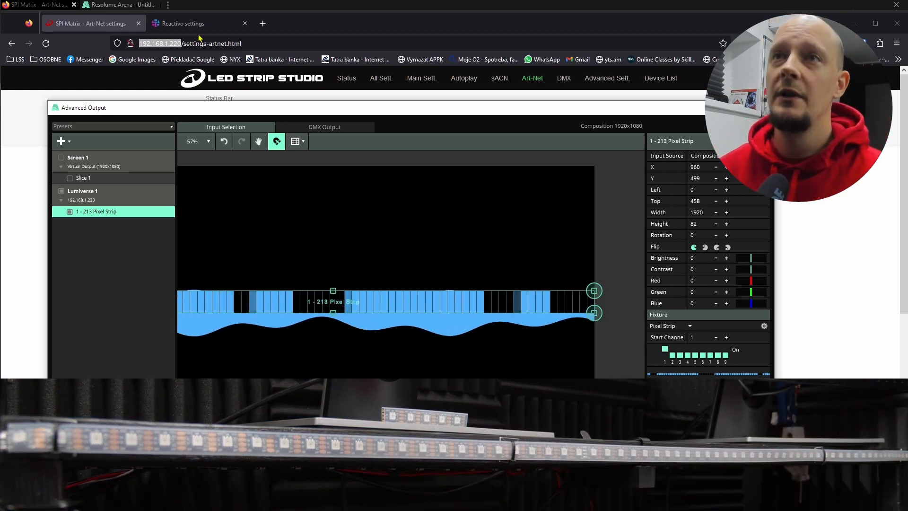
# On the Reactivo settings page in the browser, set the Art-Net number of pixels to 71 and save the settings.
pyautogui.click(182, 24)
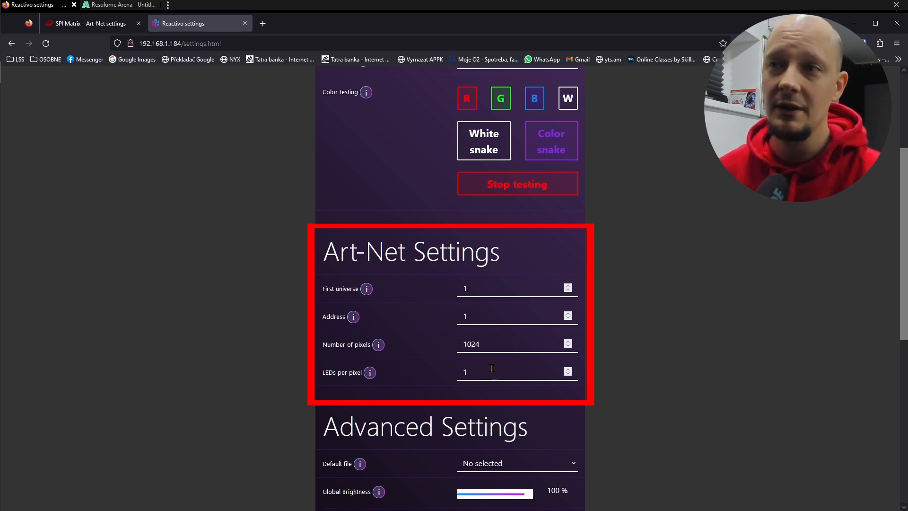
pyautogui.doubleClick(483, 347)
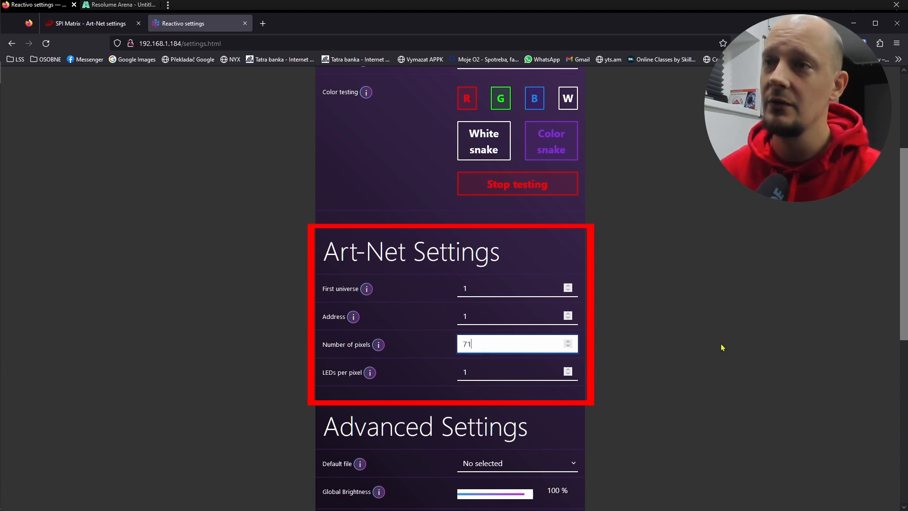
pyautogui.click(665, 340)
pyautogui.scroll(-8, 666, 339)
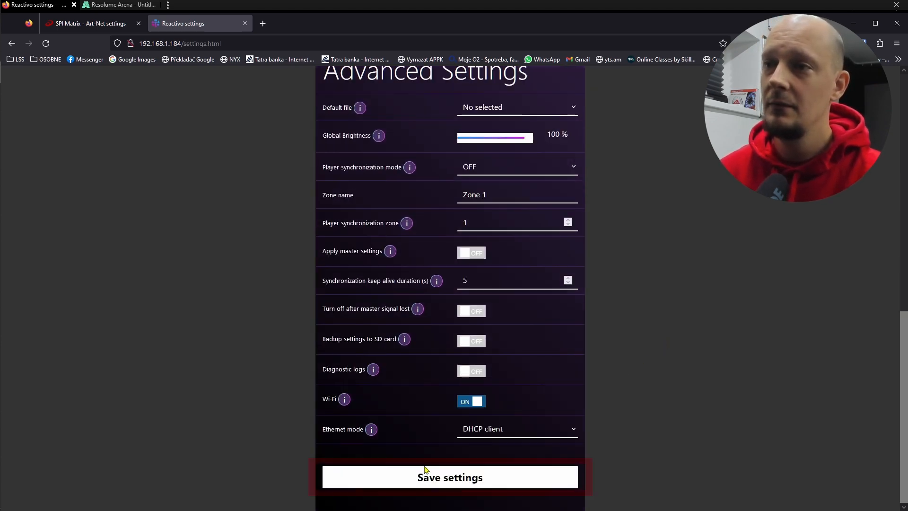
pyautogui.click(425, 473)
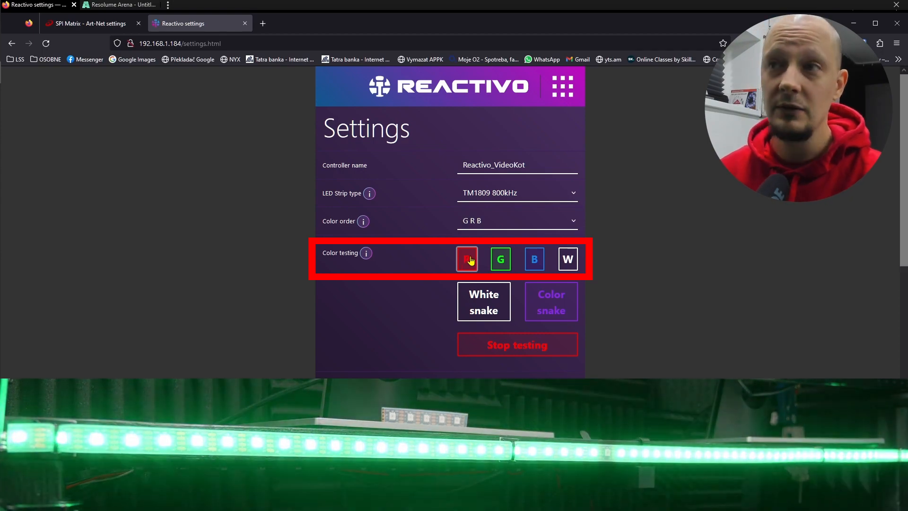
# Set the Reactivo color order to R G B, test the strip with solid blue, green and red, and stop testing.
pyautogui.click(487, 220)
pyautogui.click(490, 241)
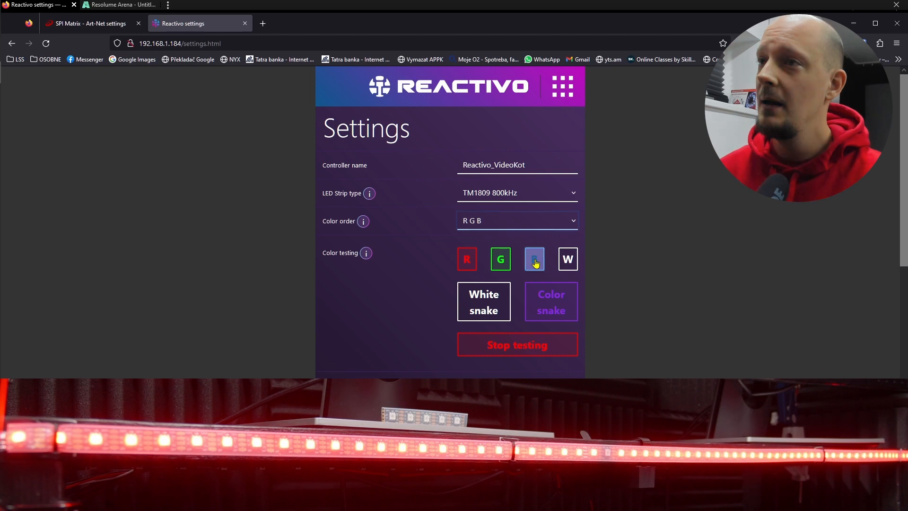
pyautogui.click(535, 260)
pyautogui.click(500, 259)
pyautogui.click(467, 259)
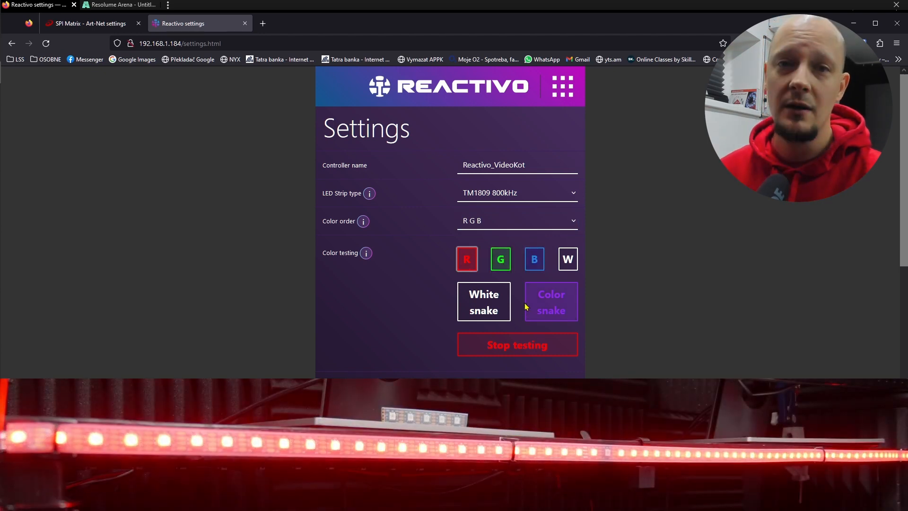
pyautogui.click(523, 345)
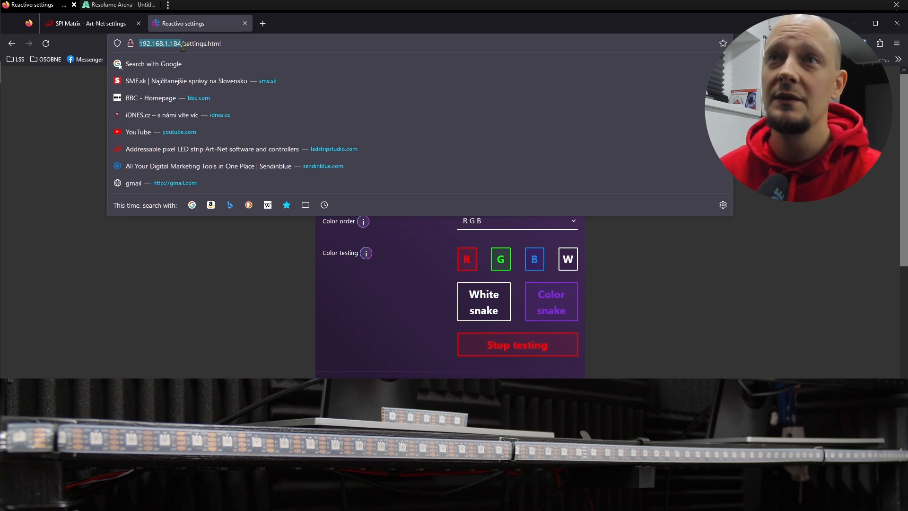
# Switch to Resolume Arena and set the target IP of Lumiverse 1 in the Advanced Output to 192.168.1.184 (Reactivo-OUT_1_1).
pyautogui.click(229, 266)
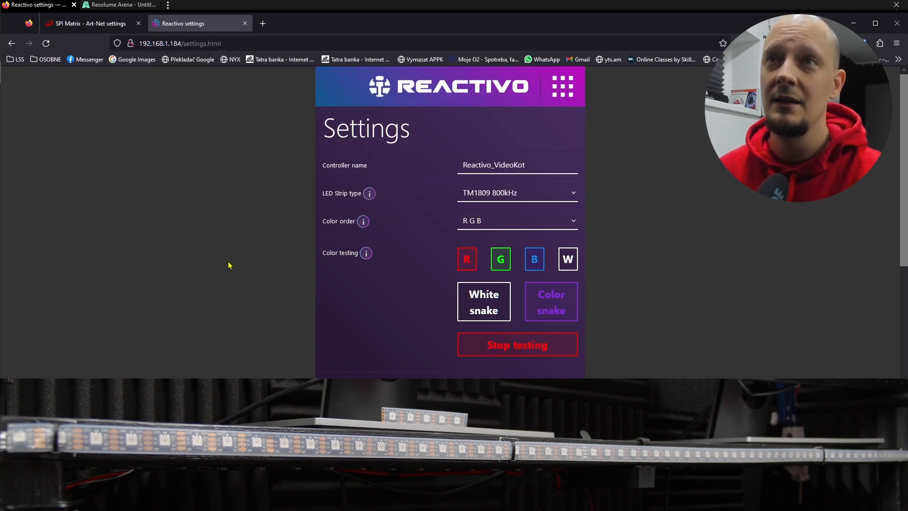
pyautogui.click(93, 7)
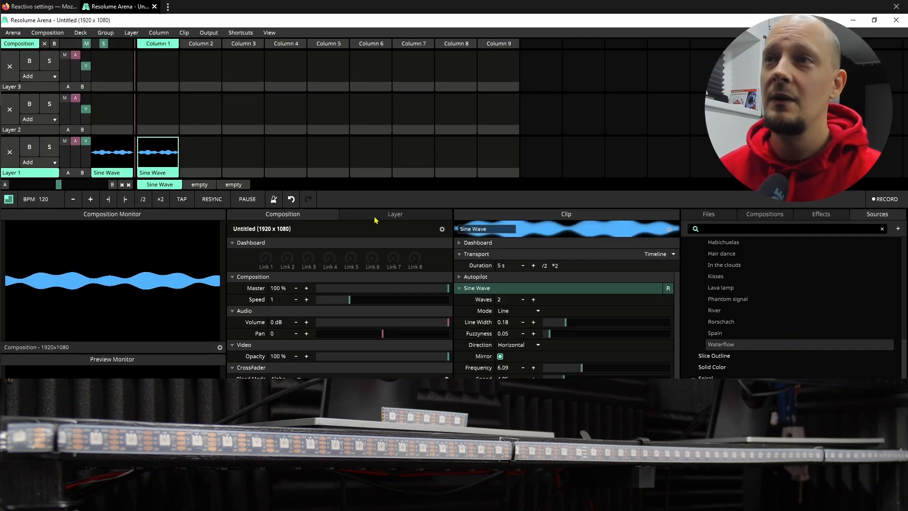
pyautogui.click(208, 33)
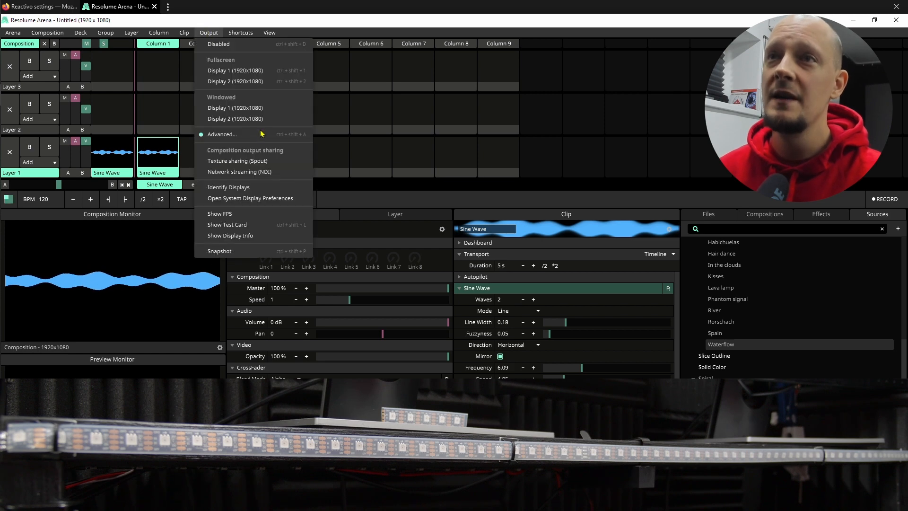
pyautogui.click(222, 135)
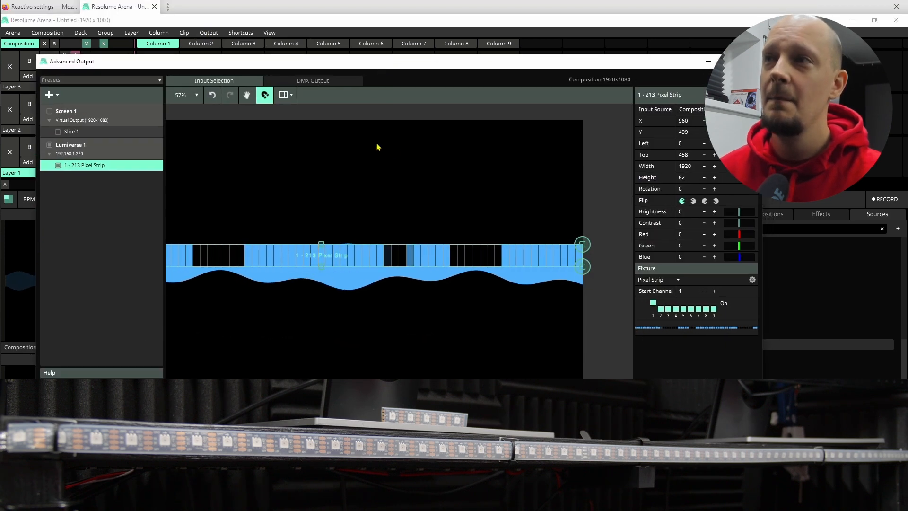
pyautogui.click(66, 157)
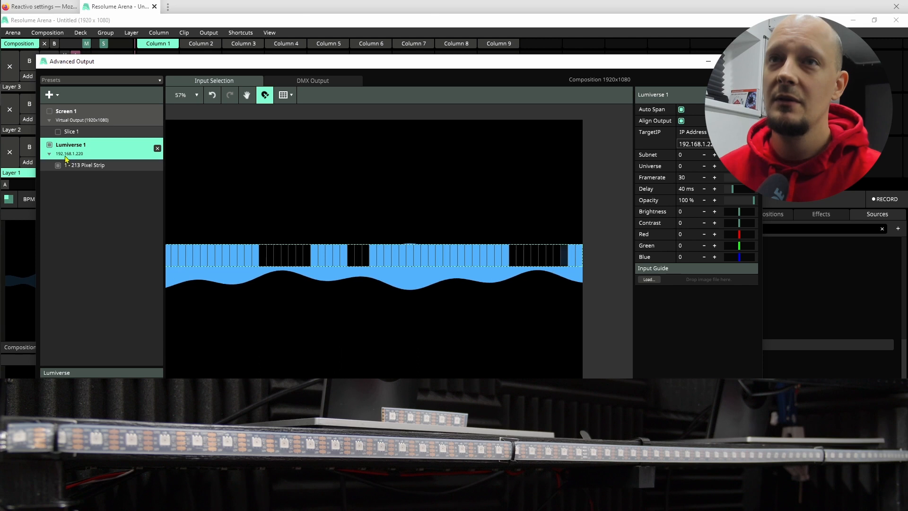
pyautogui.click(685, 144)
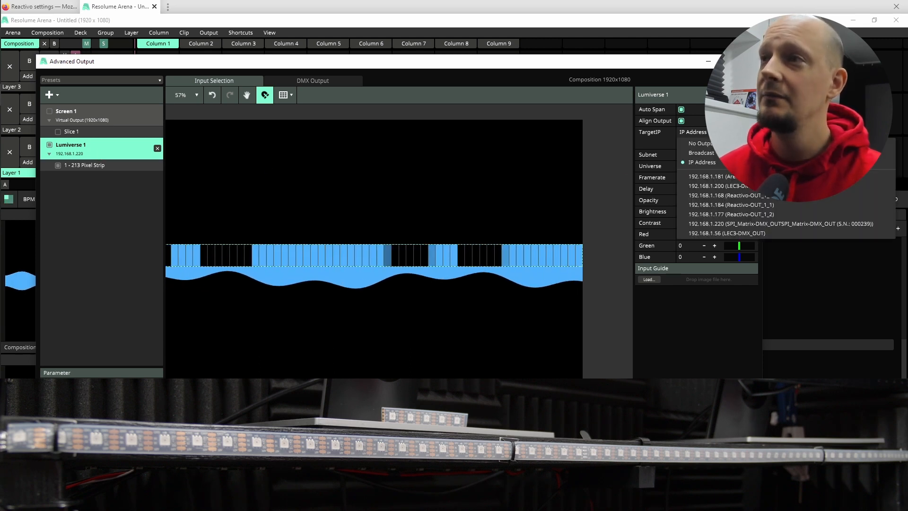
pyautogui.click(743, 204)
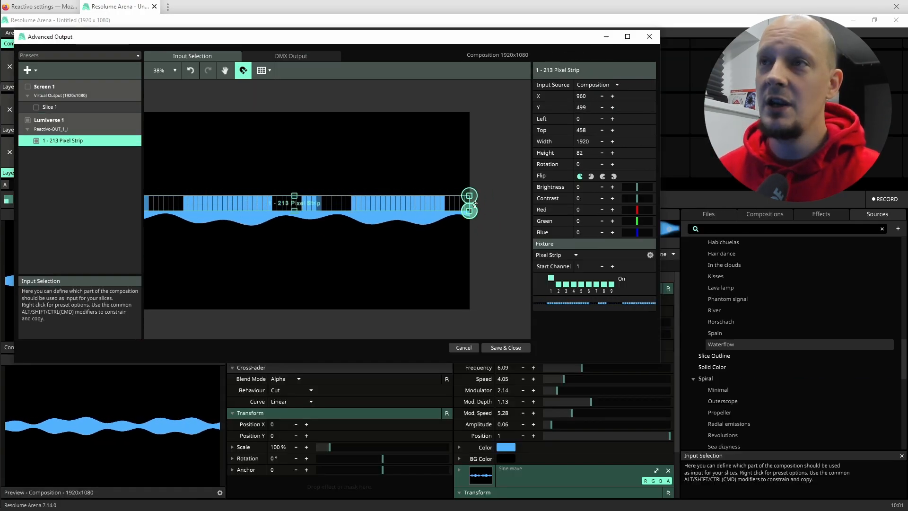
# Rotate the Pixel Strip fixture to about -26 degrees in the input selection and close the Advanced Output without saving.
pyautogui.moveTo(474, 193); pyautogui.dragTo(448, 118)
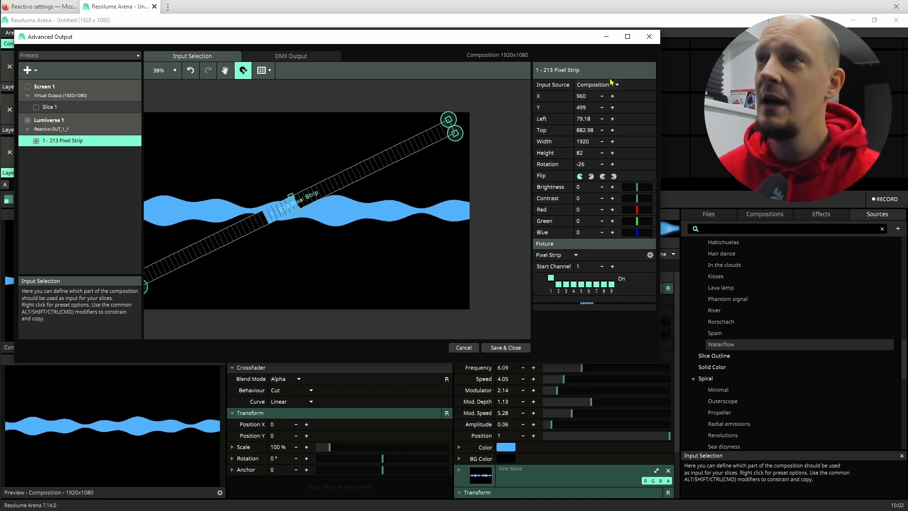
pyautogui.click(649, 37)
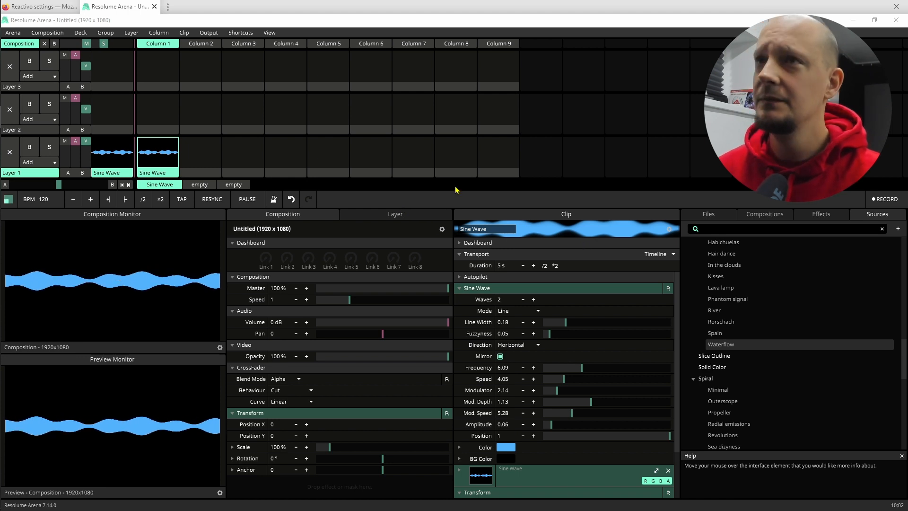
# Reopen the Advanced Output and add a DMX Lumiverse containing the Pixel Strip fixture.
pyautogui.click(209, 33)
pyautogui.click(245, 134)
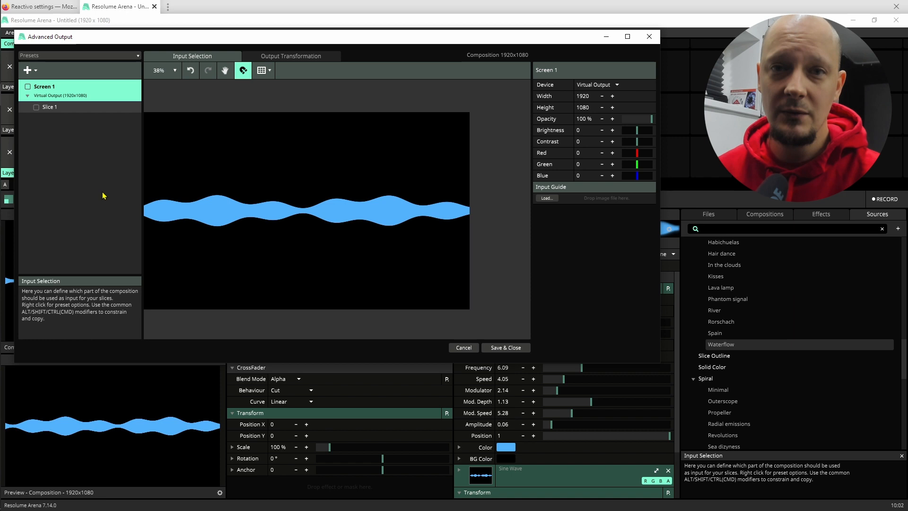
pyautogui.click(36, 74)
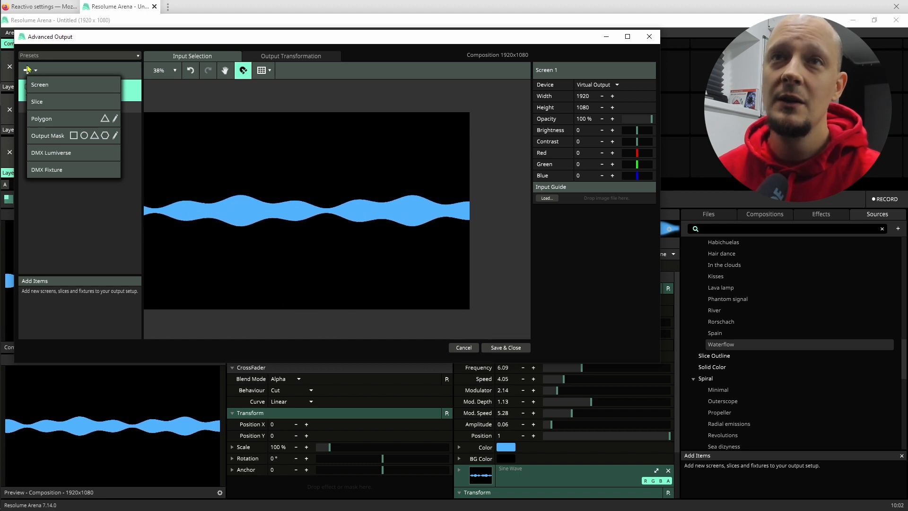
pyautogui.click(102, 167)
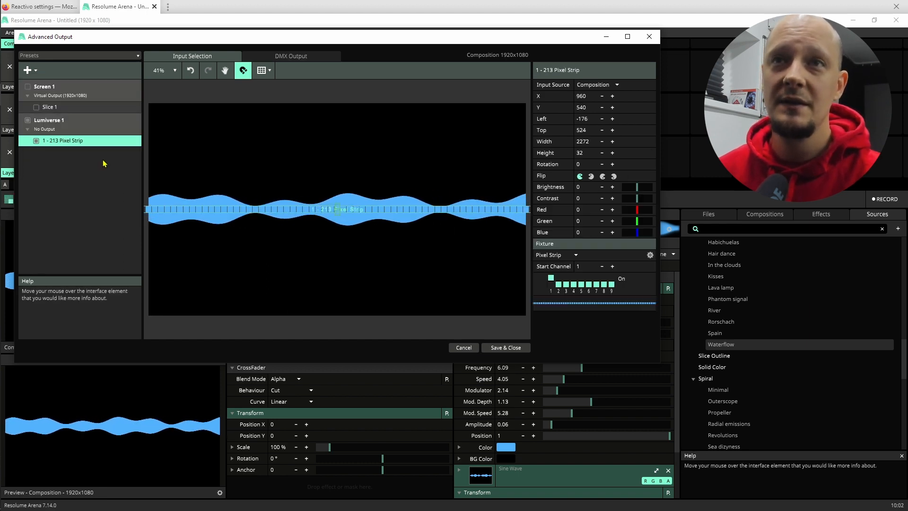
# Set the target IP of the new Lumiverse 1 to 192.168.1.184 (Reactivo-OUT_1_1).
pyautogui.click(62, 122)
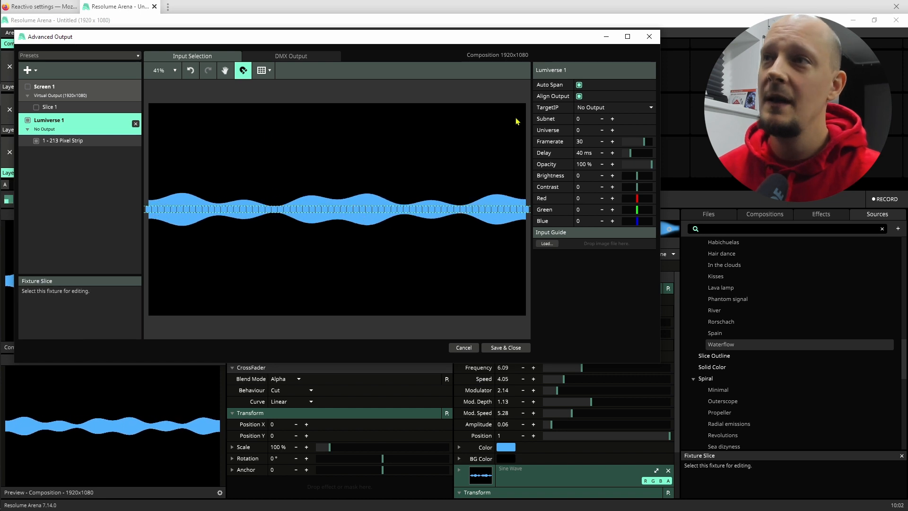
pyautogui.click(650, 108)
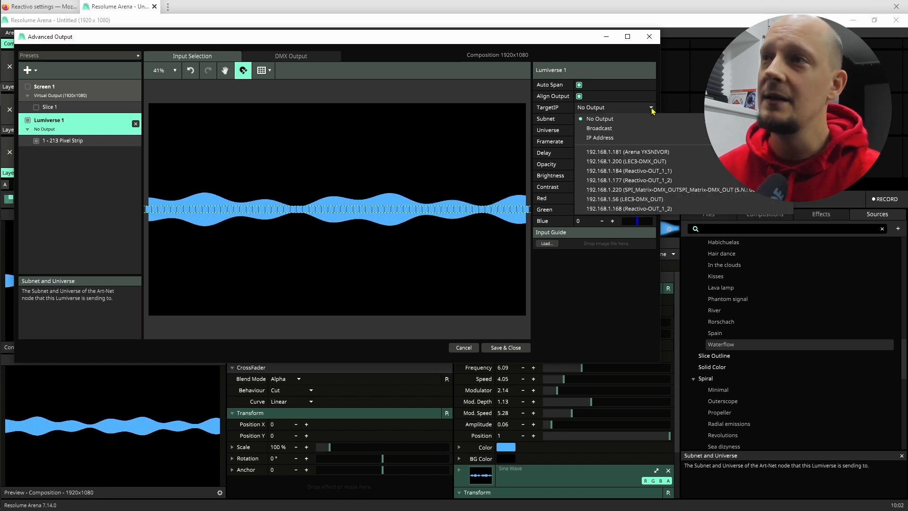
pyautogui.click(655, 171)
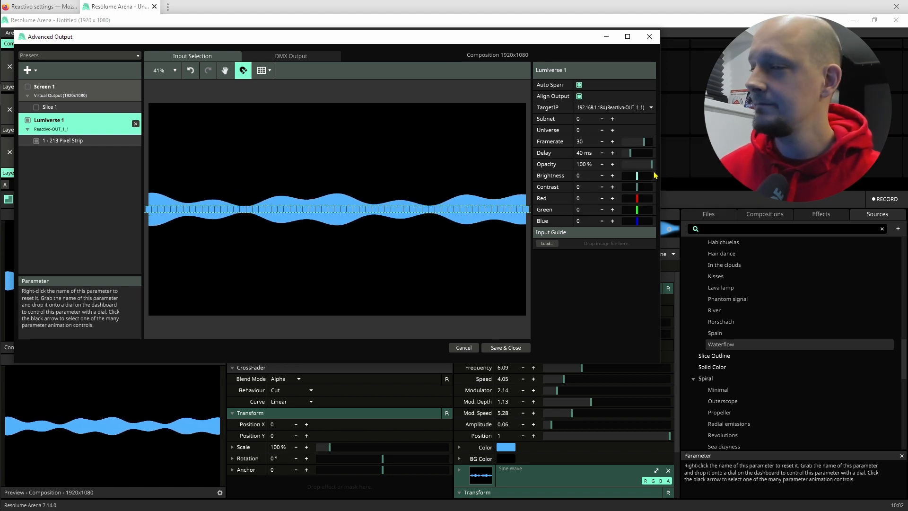
# Rotate the Pixel Strip fixture about its centre to about -21.5 degrees, and save and close the Advanced Output.
pyautogui.click(350, 210)
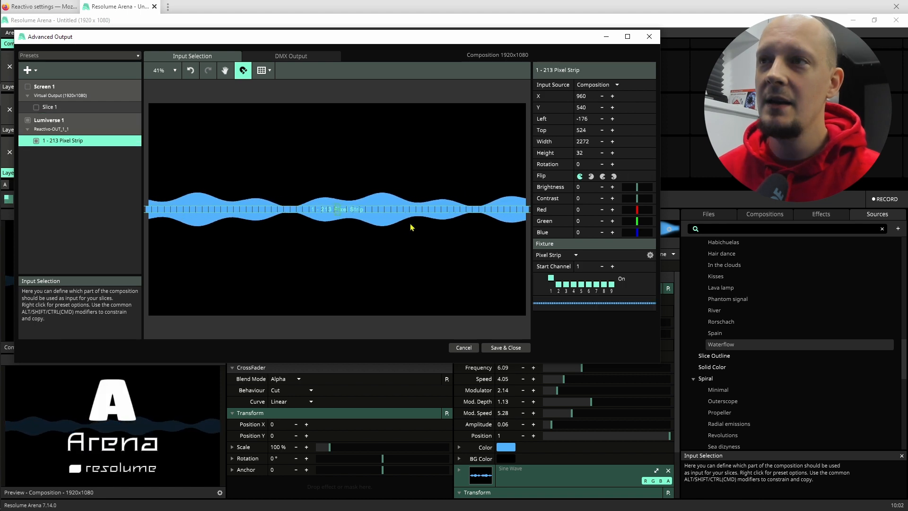
pyautogui.scroll(-2, 411, 227)
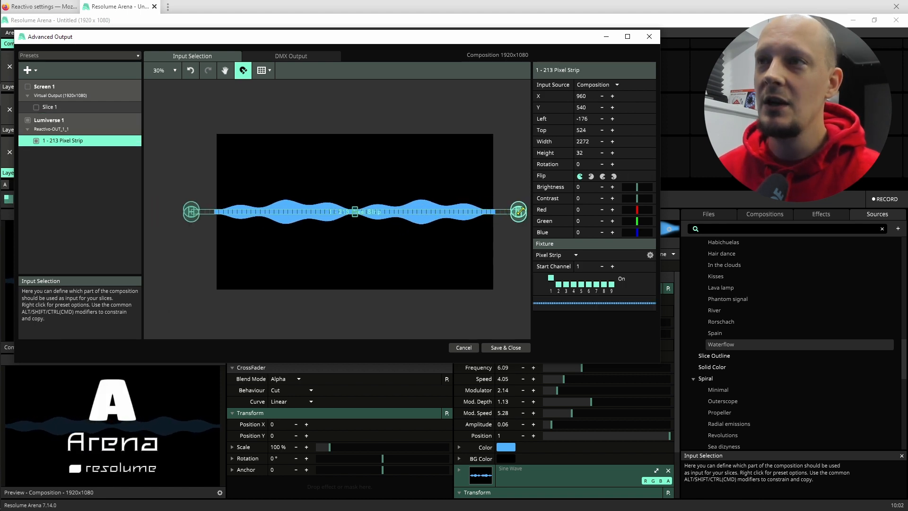
pyautogui.moveTo(522, 216); pyautogui.dragTo(490, 162)
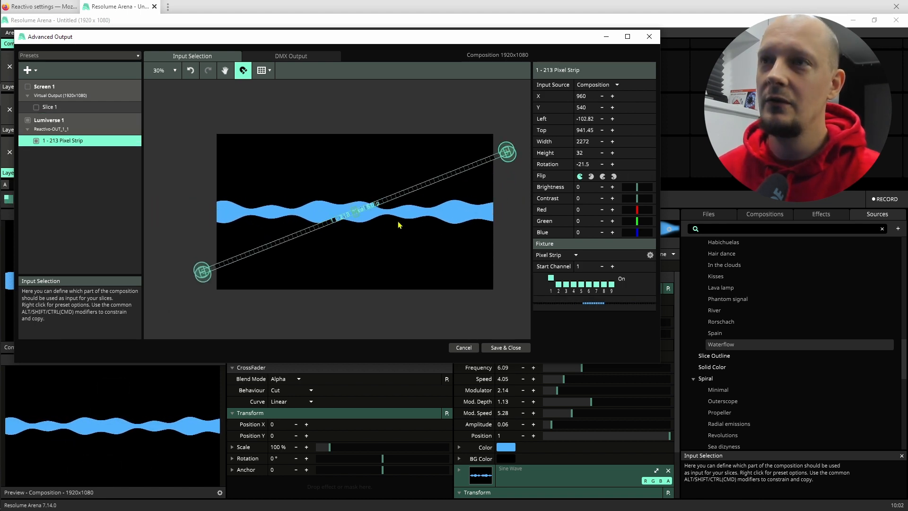
pyautogui.click(515, 351)
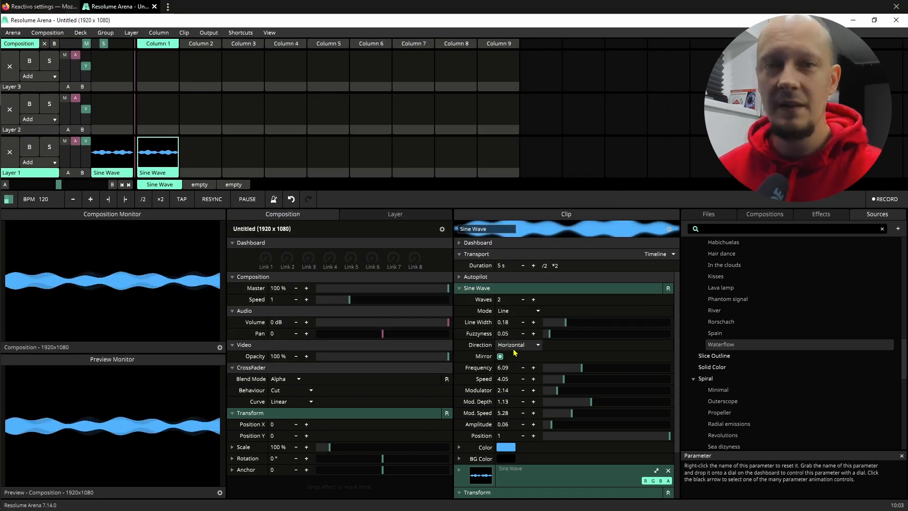